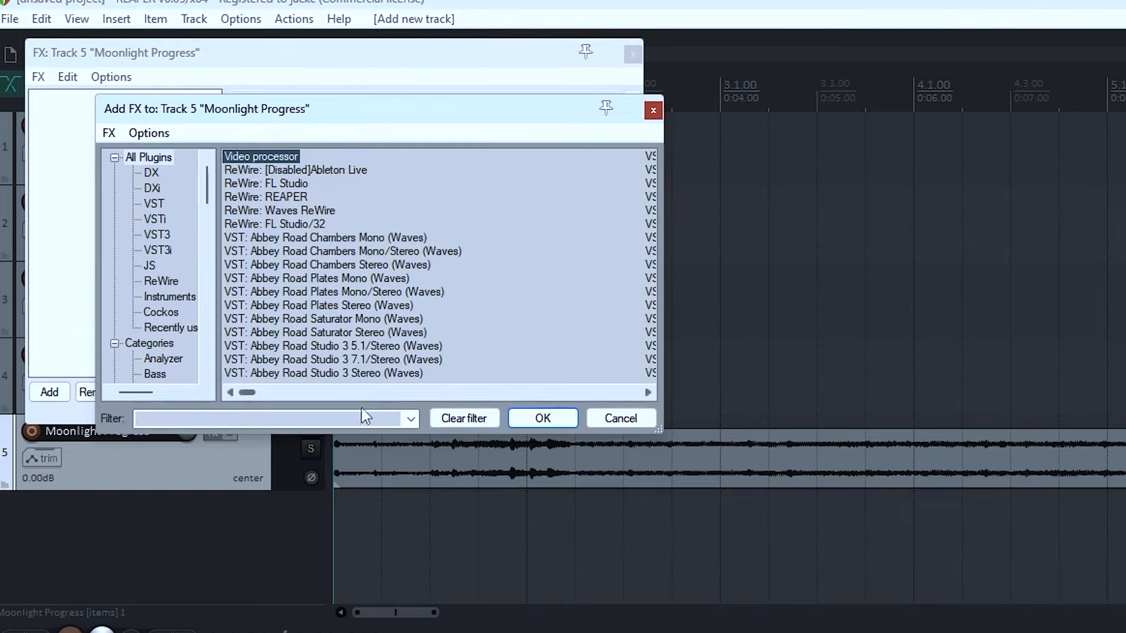
Step: Find the JS: Saturation plugin with the filter "saturation" and add it to the Moonlight Progress track
click(358, 417)
text(saturation)
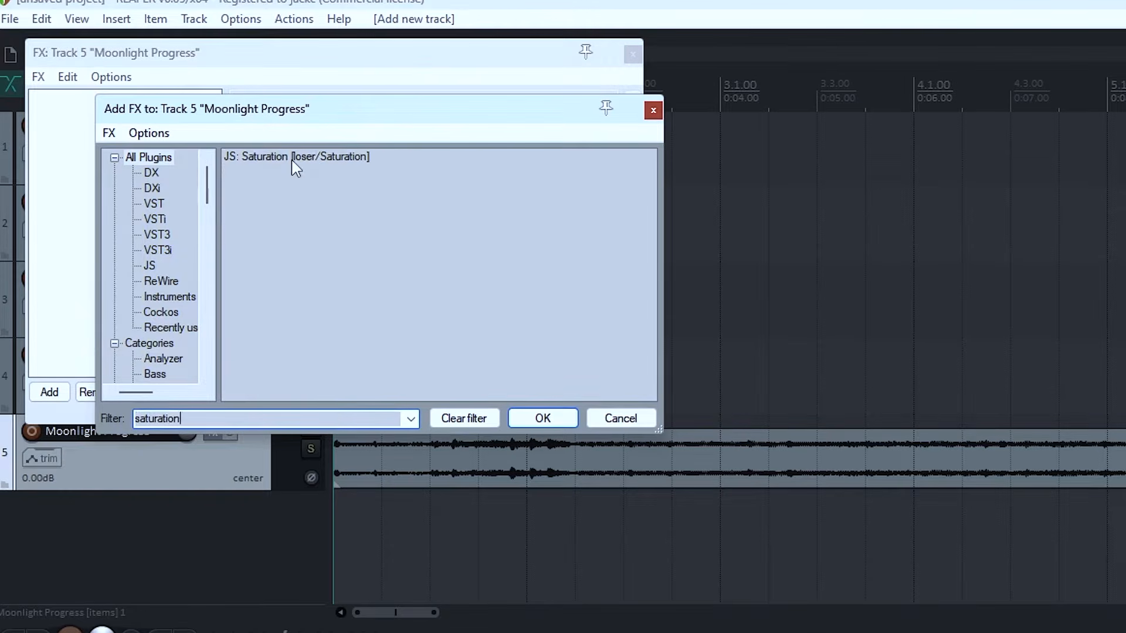
double_click(290, 160)
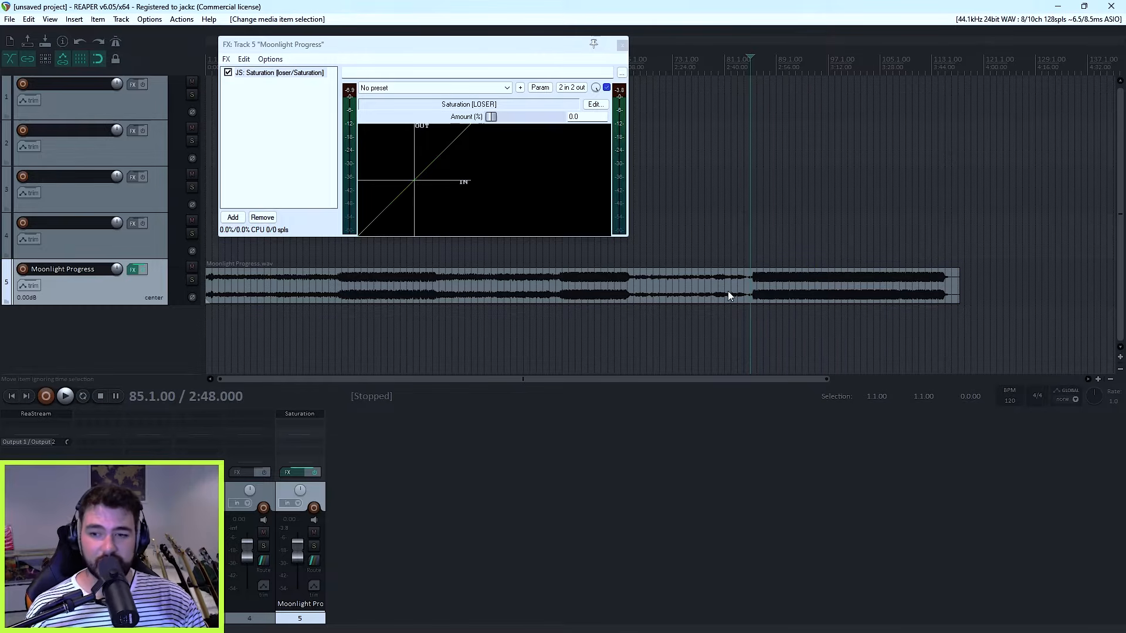
Step: Play the song from bar 85 and set the Saturation amount by ear to 9%
key(space)
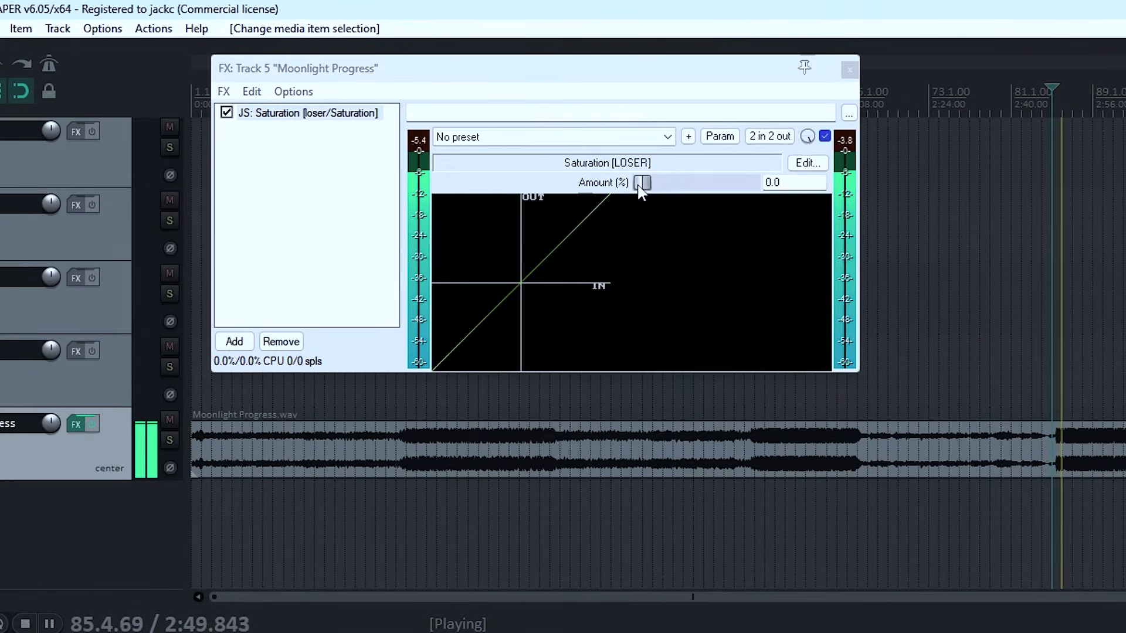
mouse_move(640, 191)
mouse_down()
mouse_move(759, 190)
mouse_move(631, 184)
mouse_up()
key(space)
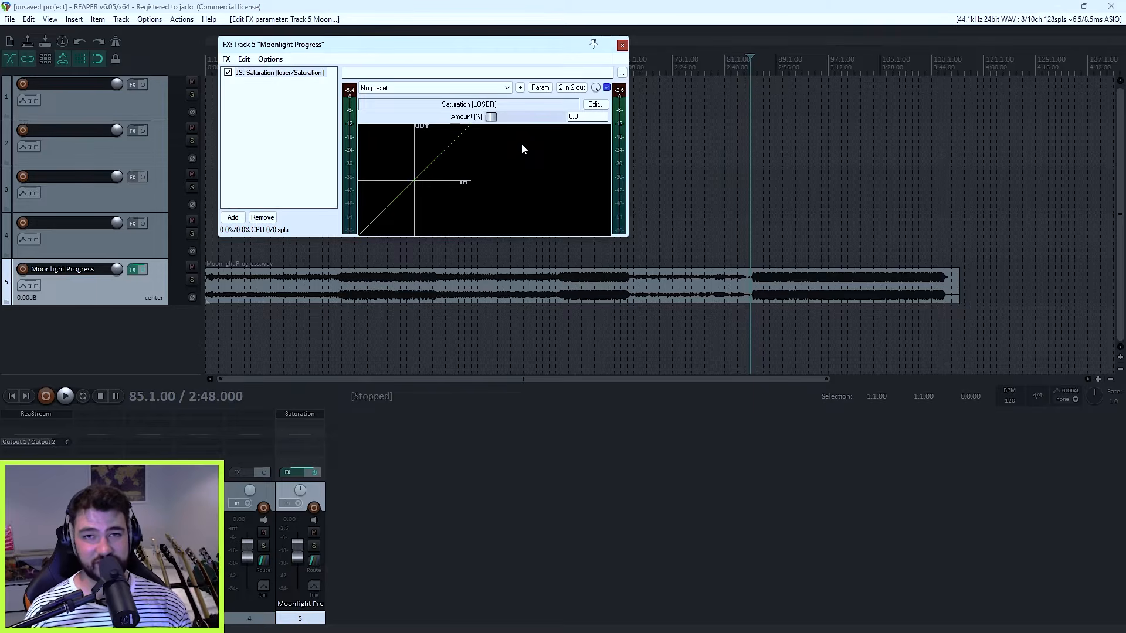
key(space)
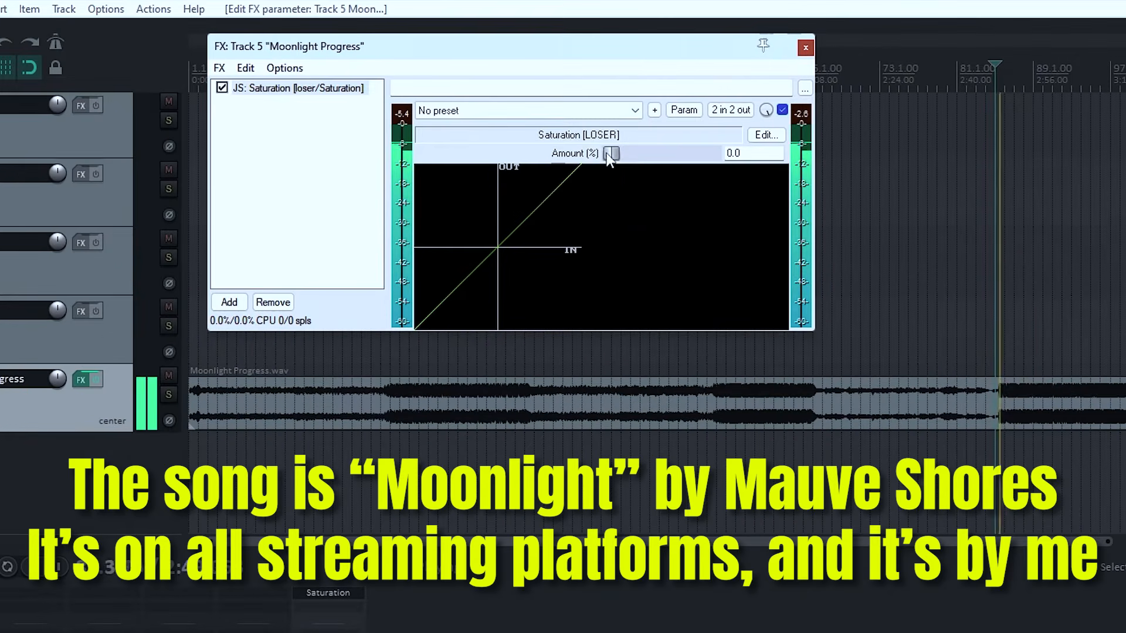
mouse_move(614, 154)
mouse_down()
mouse_move(645, 156)
mouse_move(632, 156)
mouse_up()
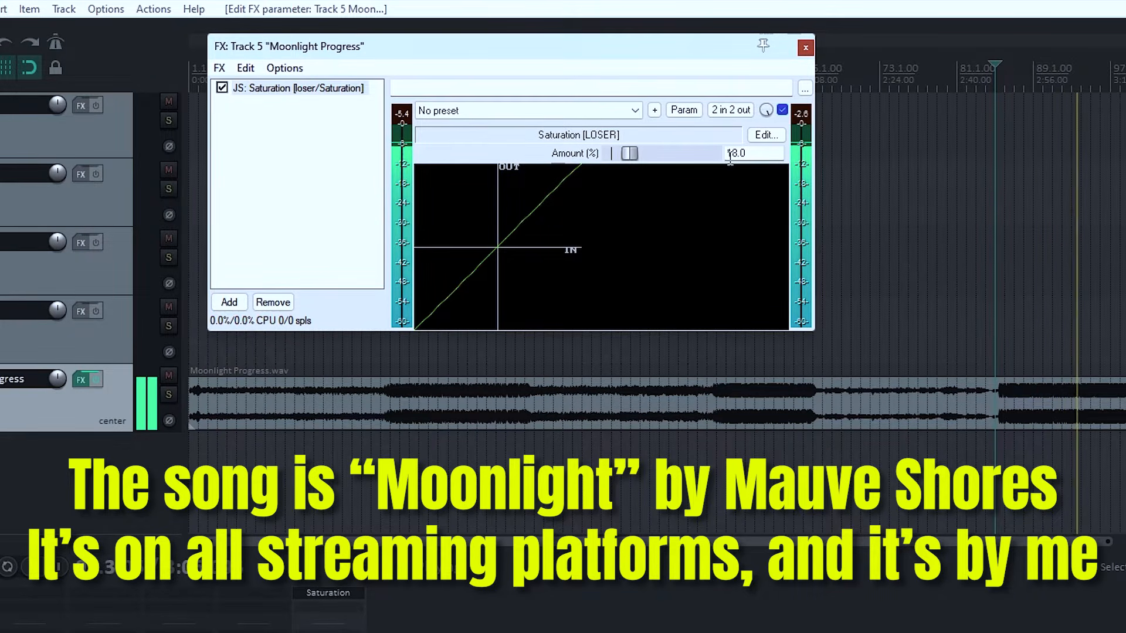
drag(632, 156, 639, 157)
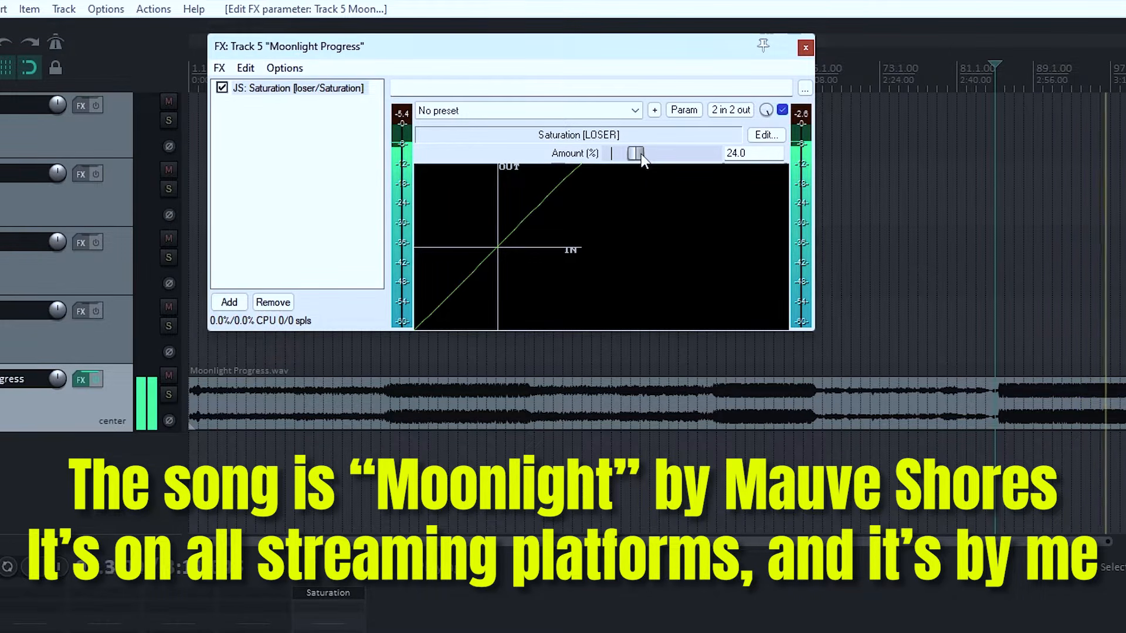
drag(641, 154, 638, 153)
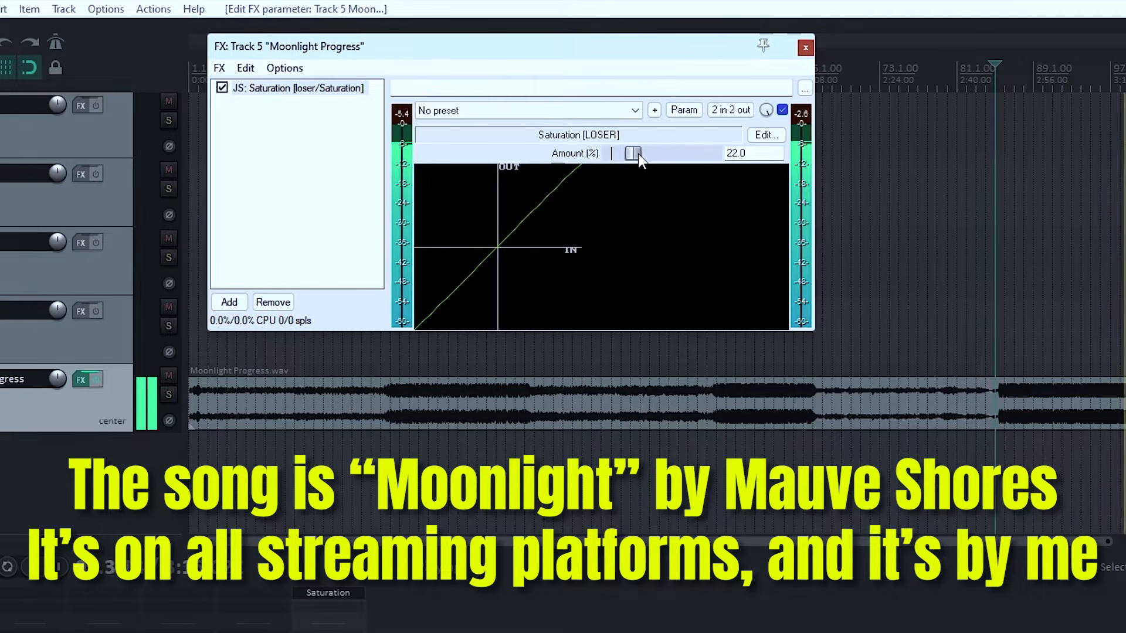
drag(637, 154, 625, 153)
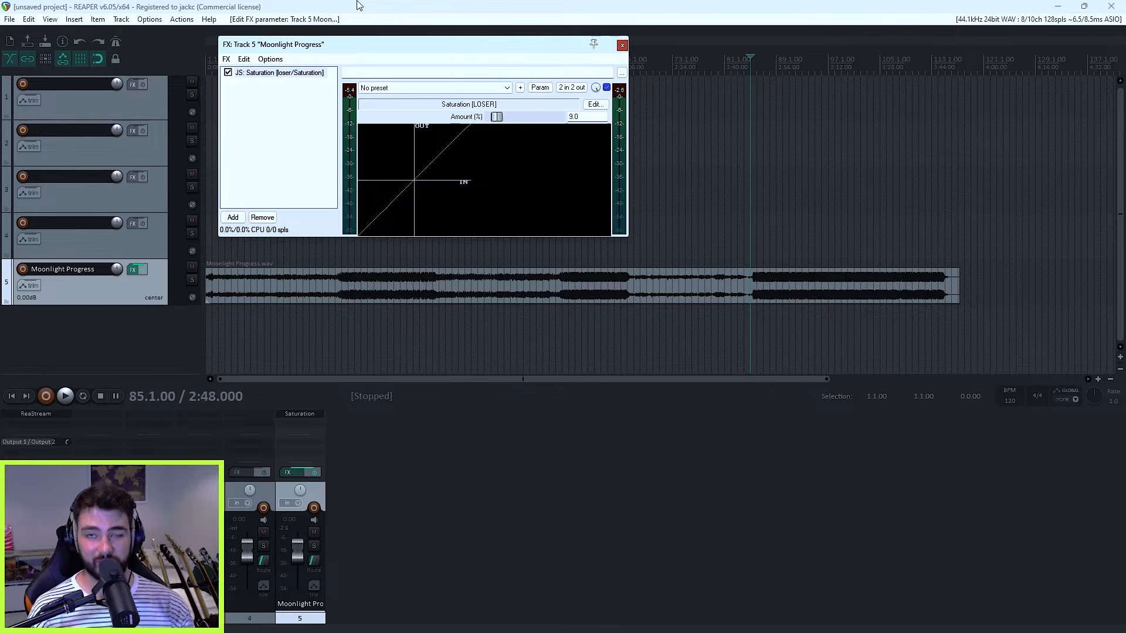
Step: Compare the song during playback with Saturation bypassed and enabled, leaving the effect on
click(228, 73)
key(space)
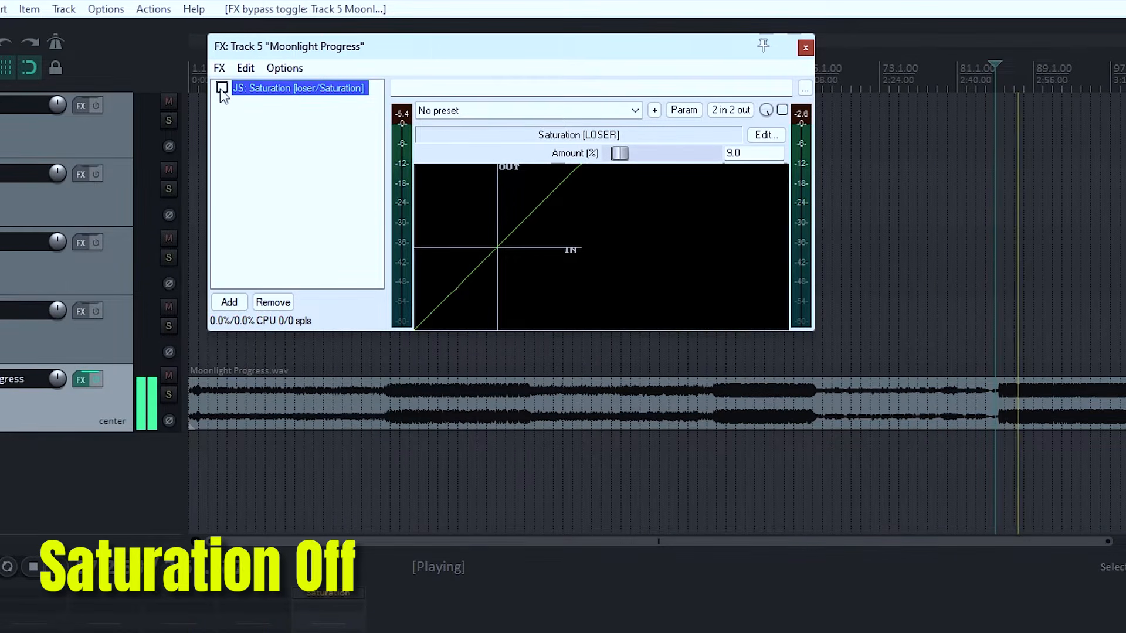
click(221, 88)
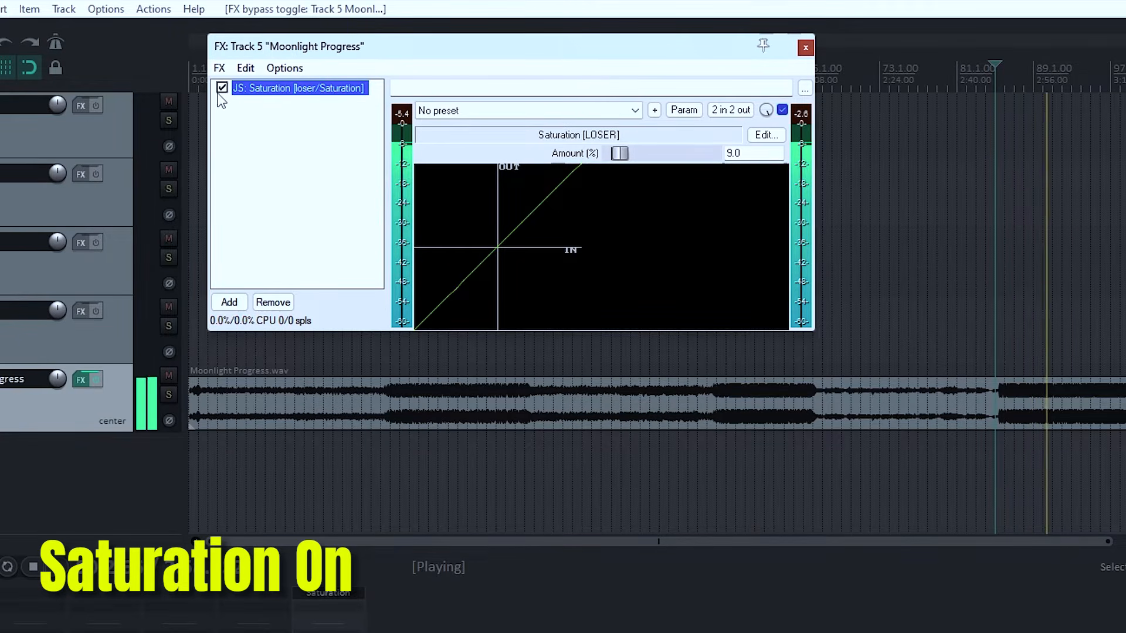
key(space)
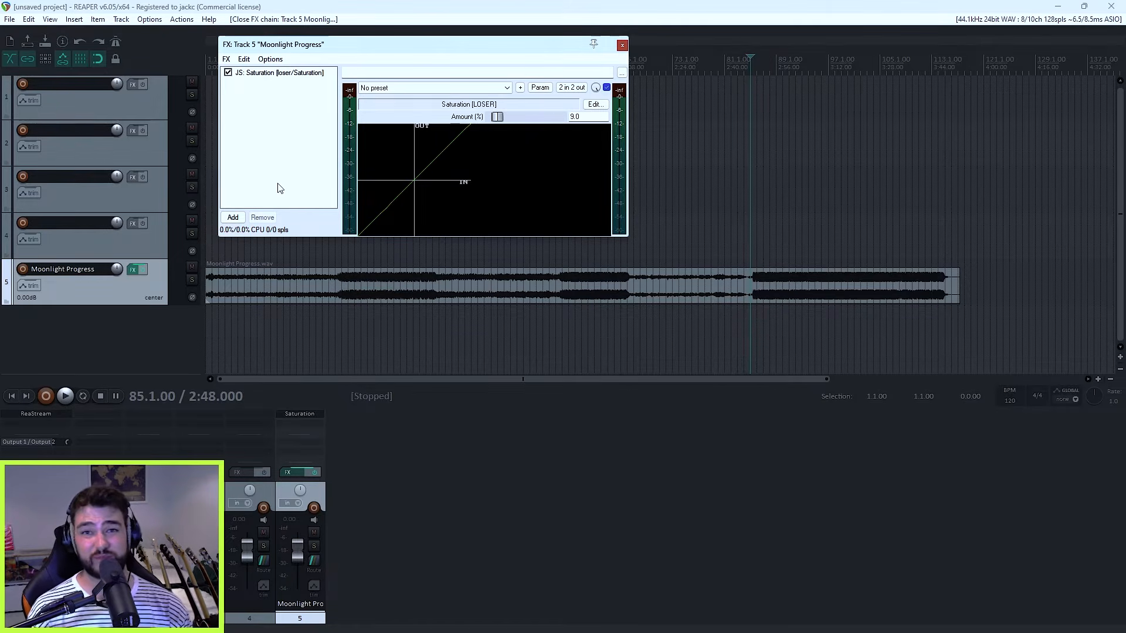
Step: Add the ReaEQ (Cockos) plugin after Saturation on the Moonlight Progress track
double_click(278, 187)
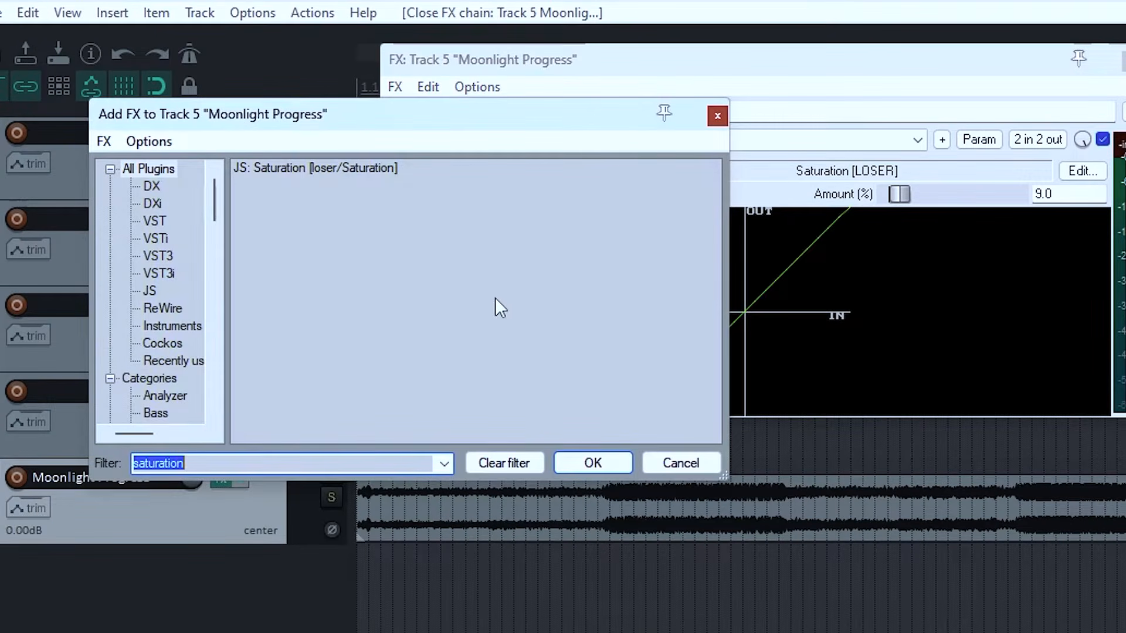
text(reaeq)
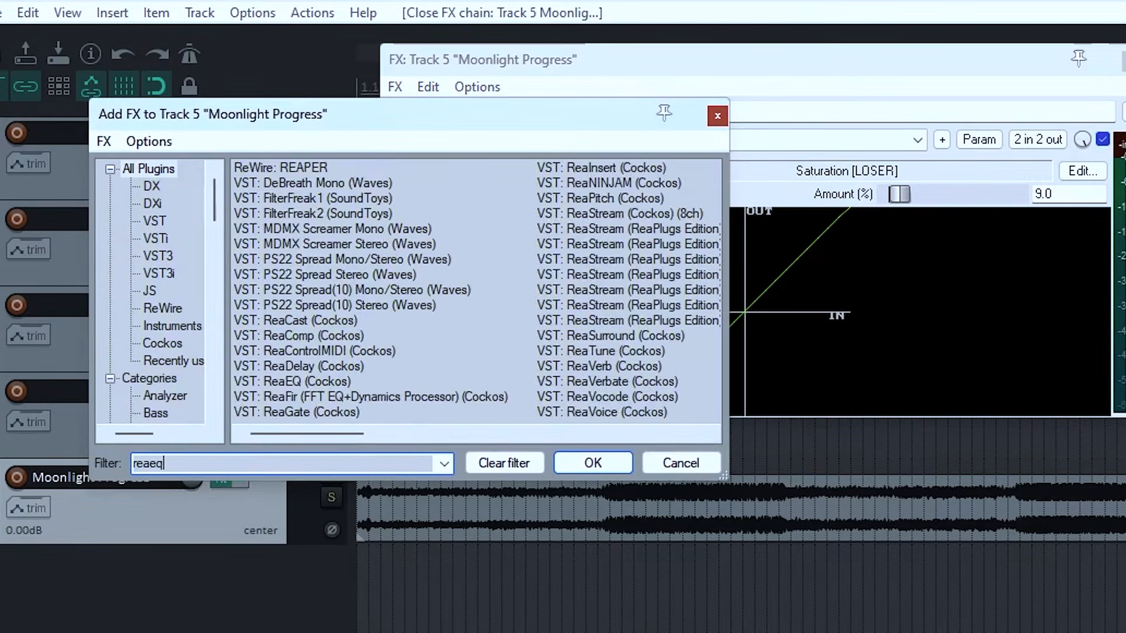
key(Return)
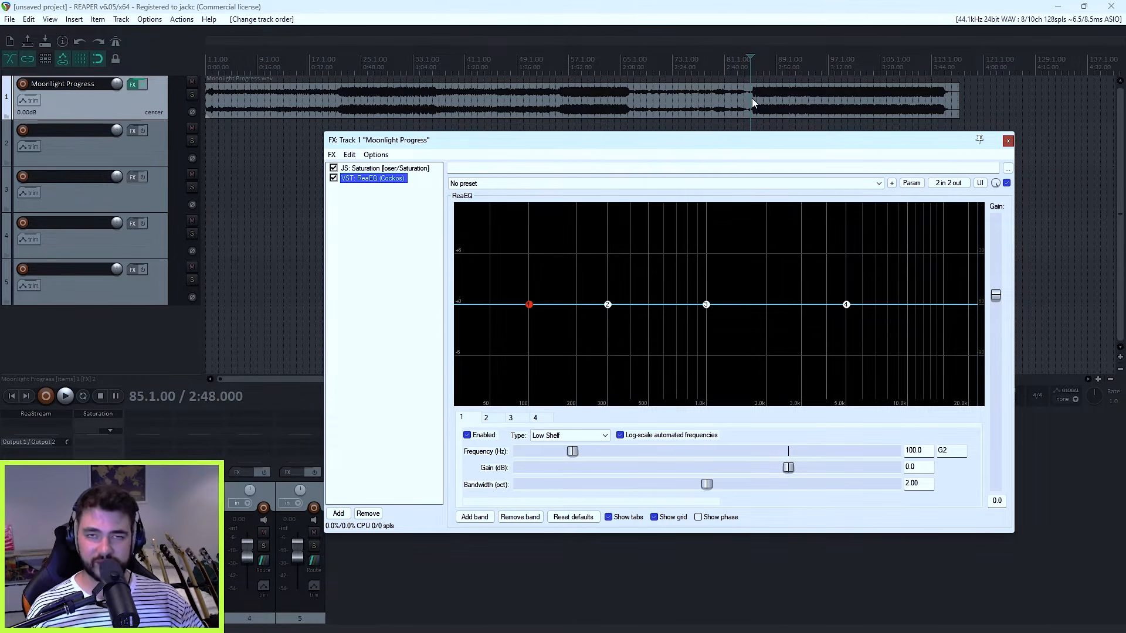
Step: Select the Moonlight Progress item and examine bands 3, 5 and 2 of the corrective ReaEQ
click(752, 97)
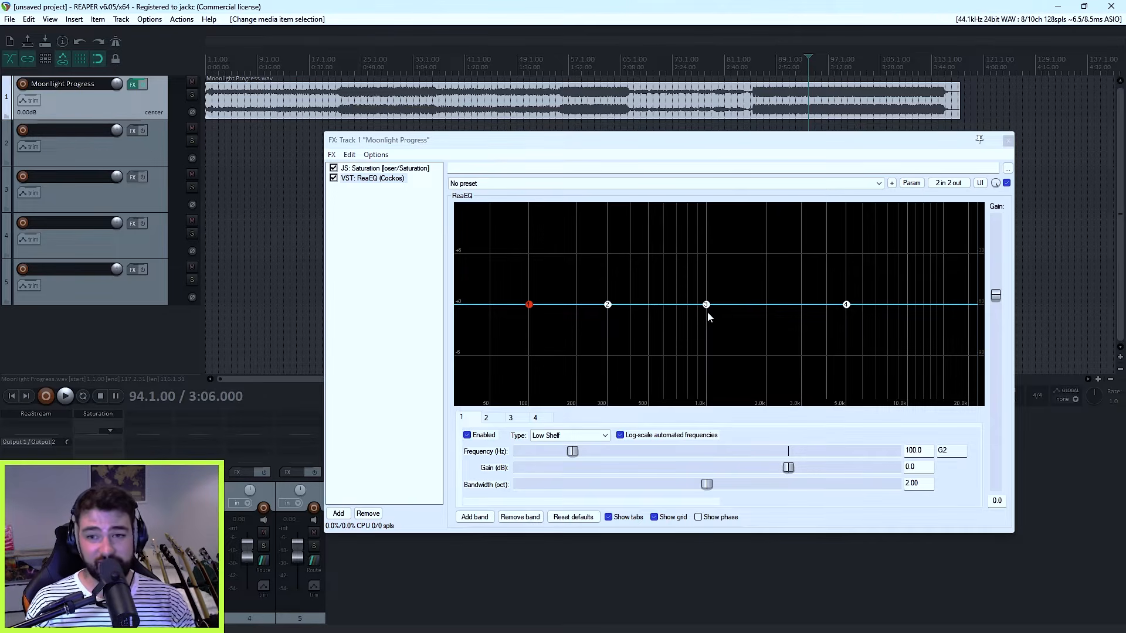
mouse_move(709, 314)
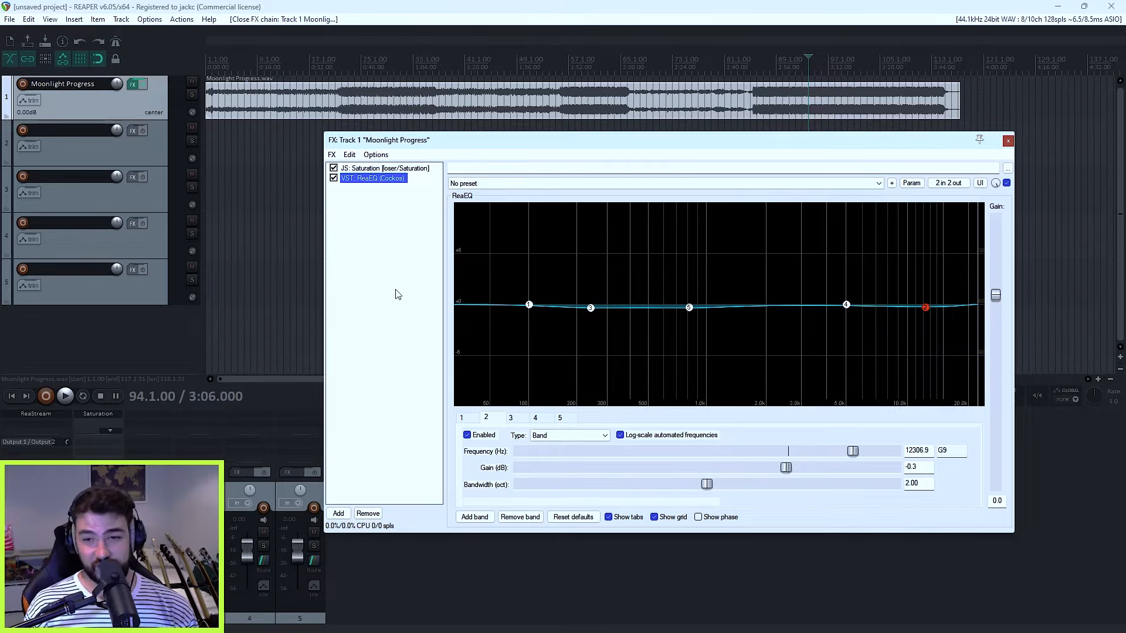
mouse_move(594, 314)
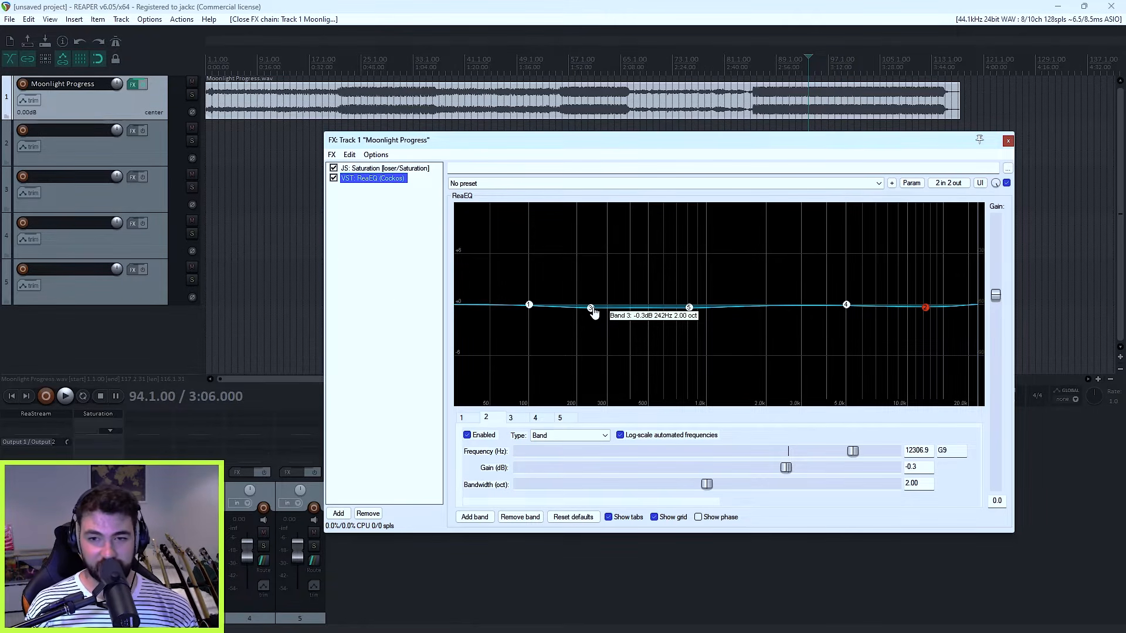
mouse_move(689, 312)
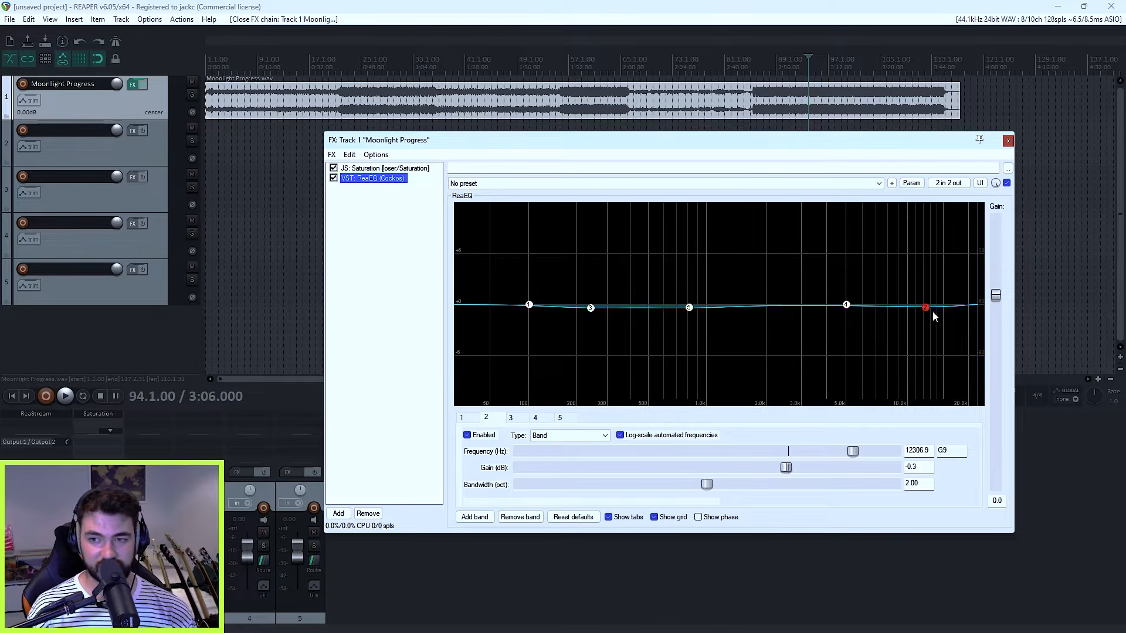
mouse_move(926, 312)
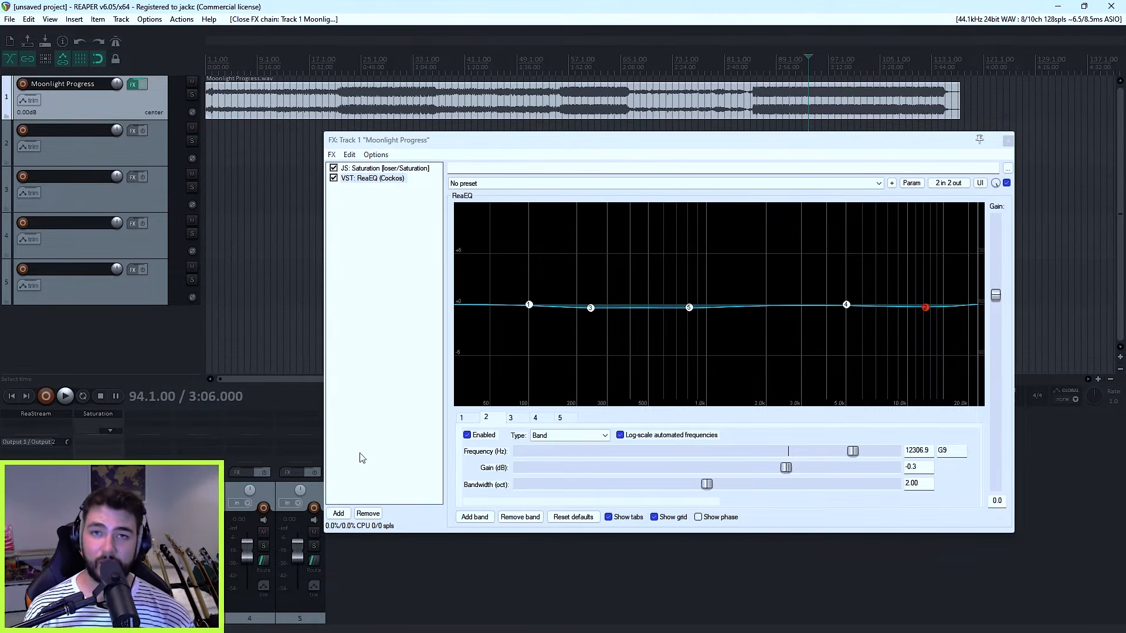
Step: Add a second ReaEQ to the chain and, during playback, boost band 3 by 0.9 dB at about 3625 Hz
click(339, 513)
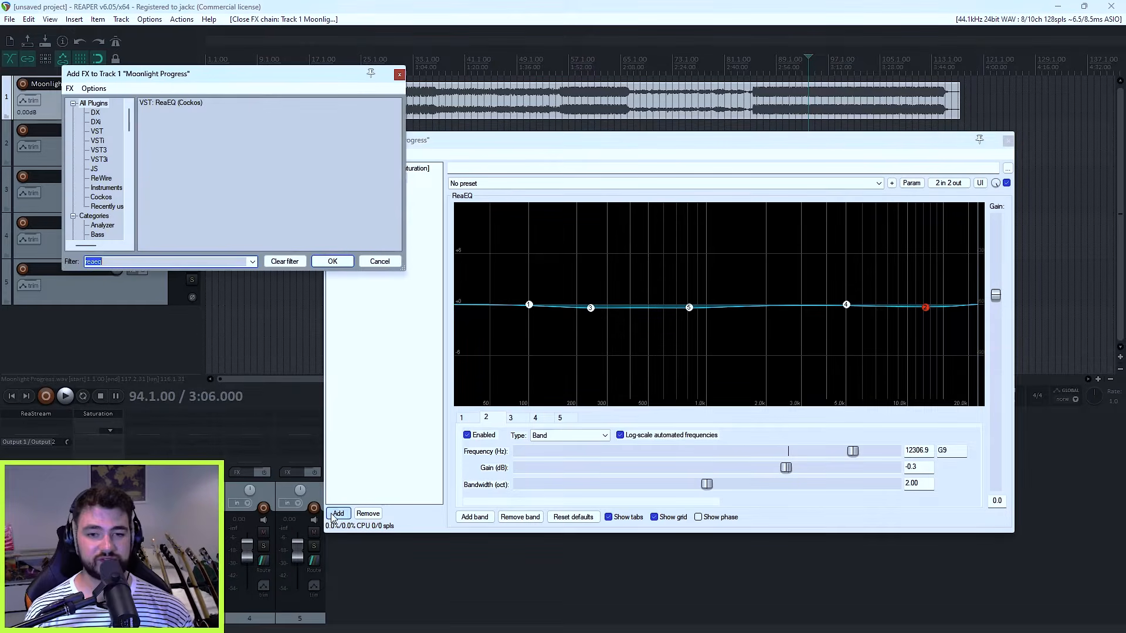
double_click(164, 107)
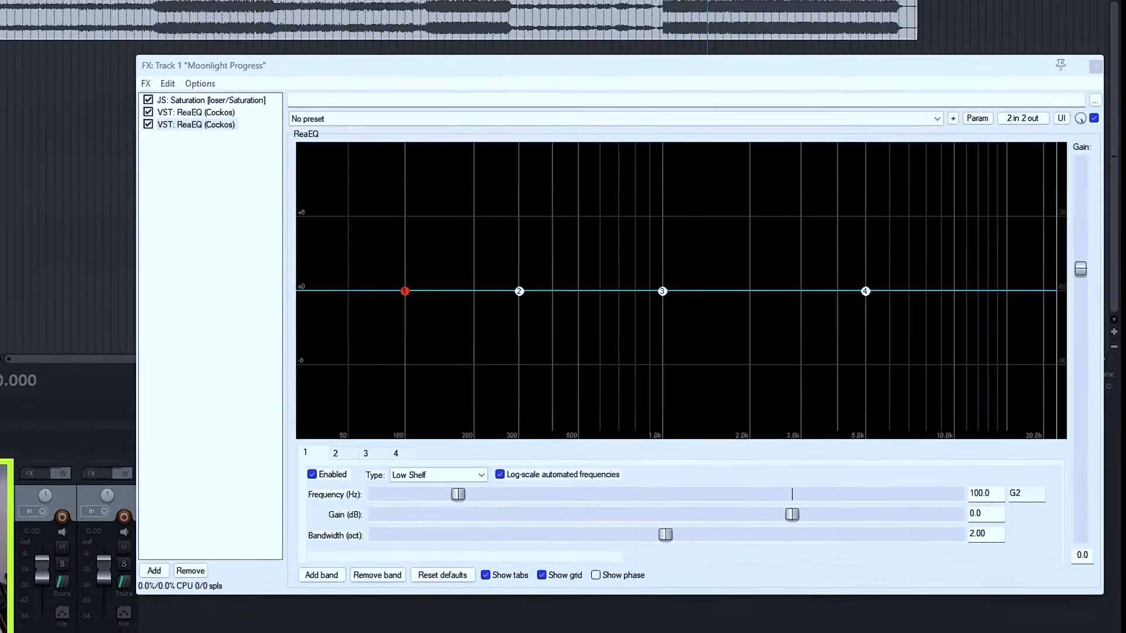
key(space)
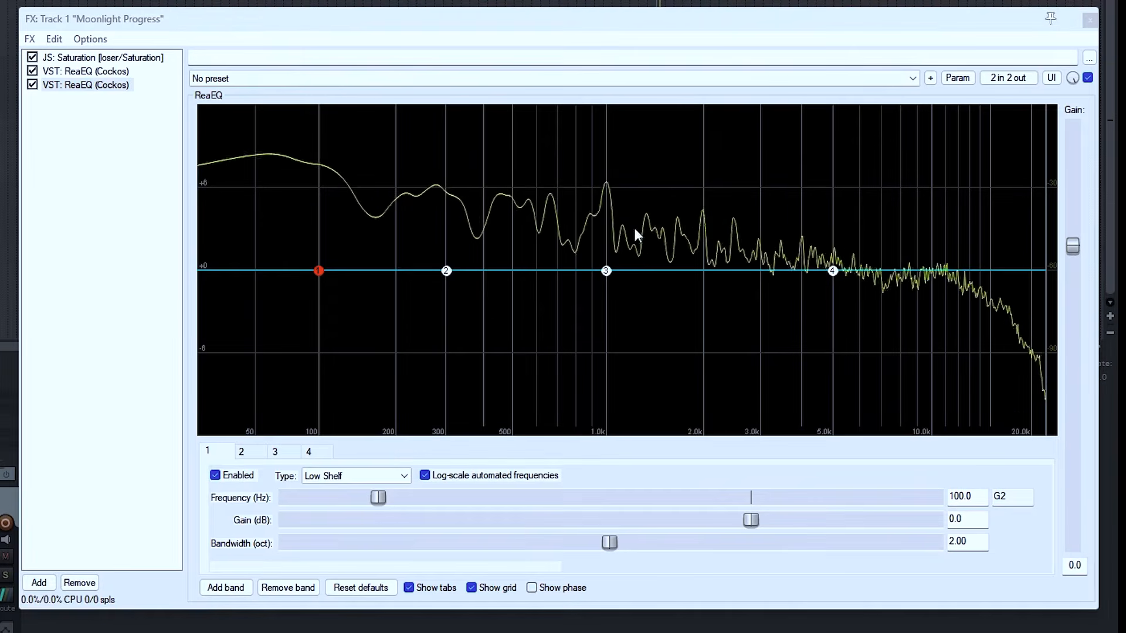
drag(606, 271, 789, 268)
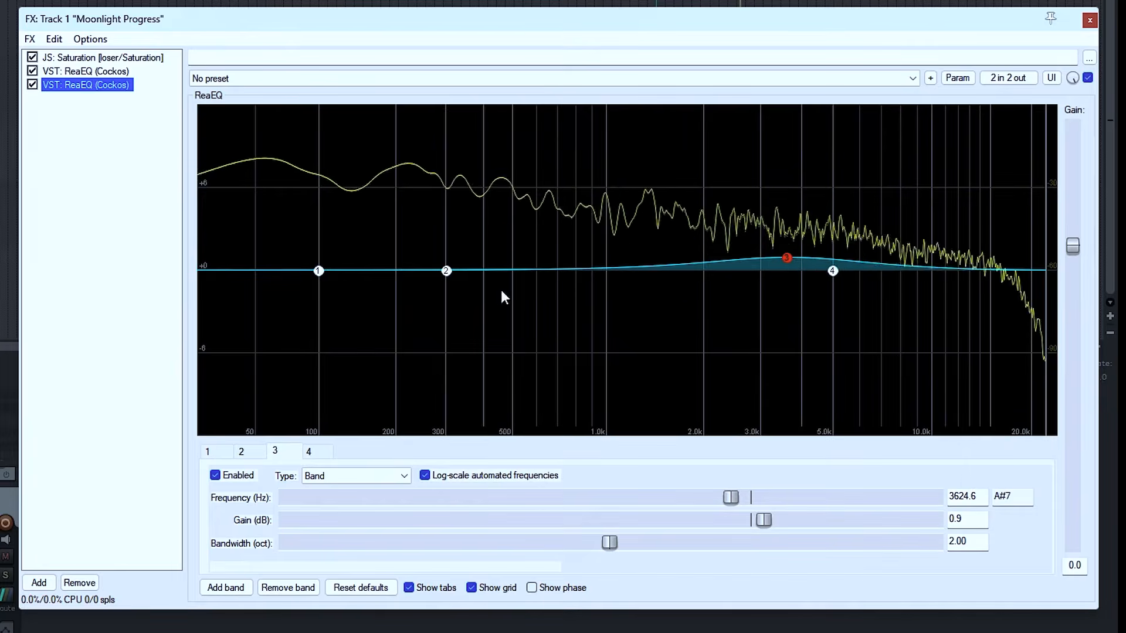
Step: Shape band 2 of the second ReaEQ into a 0.7 dB boost at about 50 Hz with a bandwidth of 1.20 octaves
drag(447, 270, 263, 276)
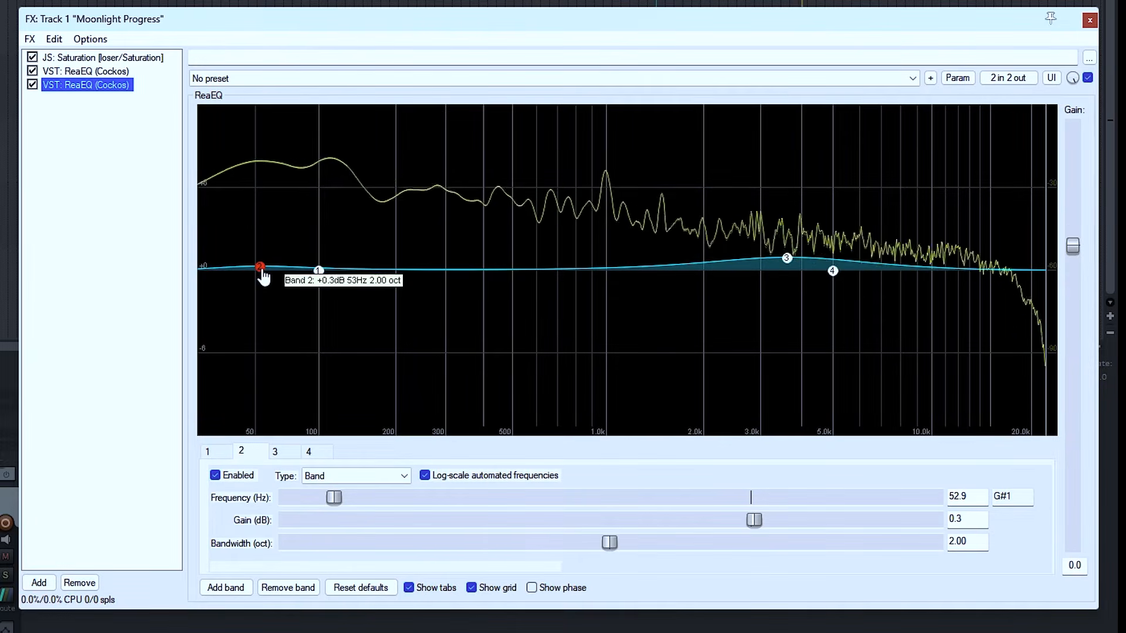
drag(609, 542, 481, 554)
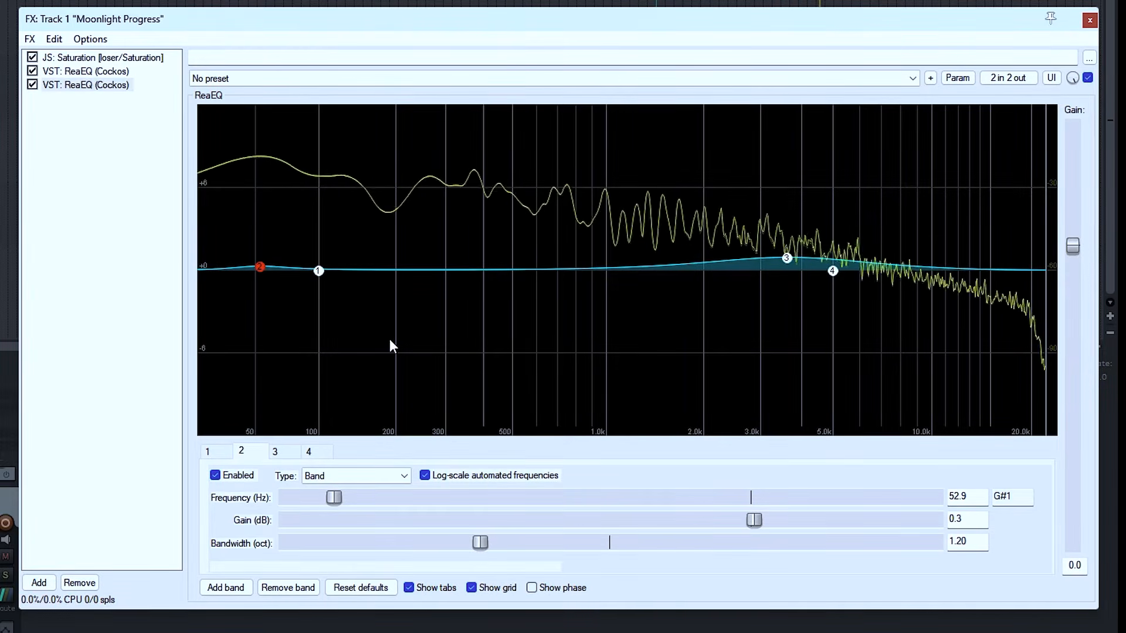
mouse_move(260, 268)
mouse_down()
mouse_move(259, 219)
mouse_move(255, 271)
mouse_up()
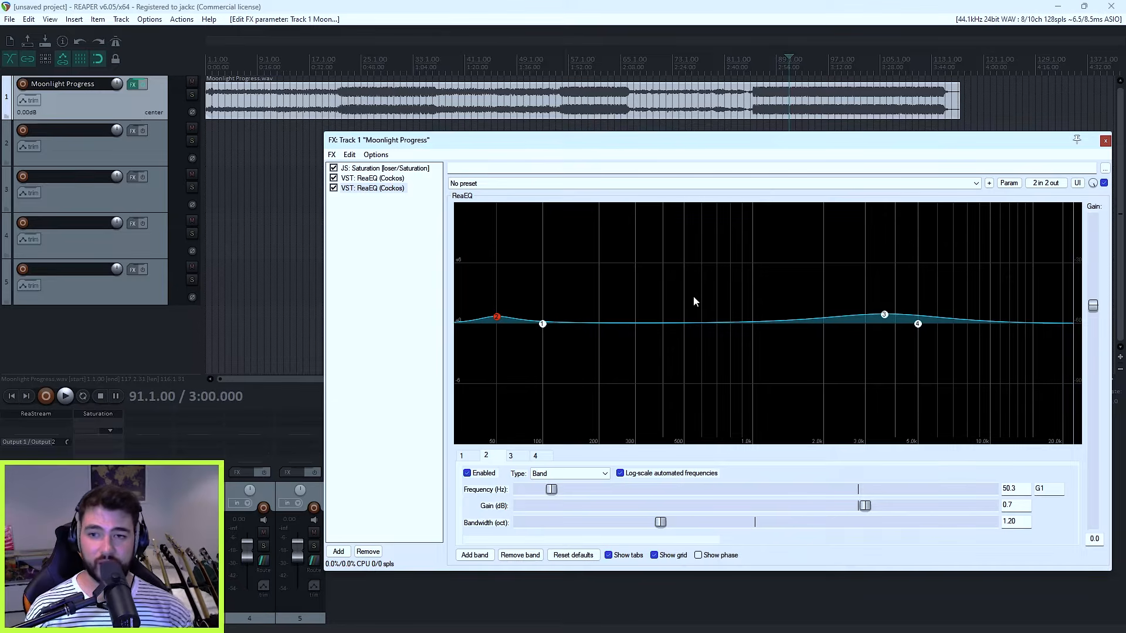
mouse_move(498, 324)
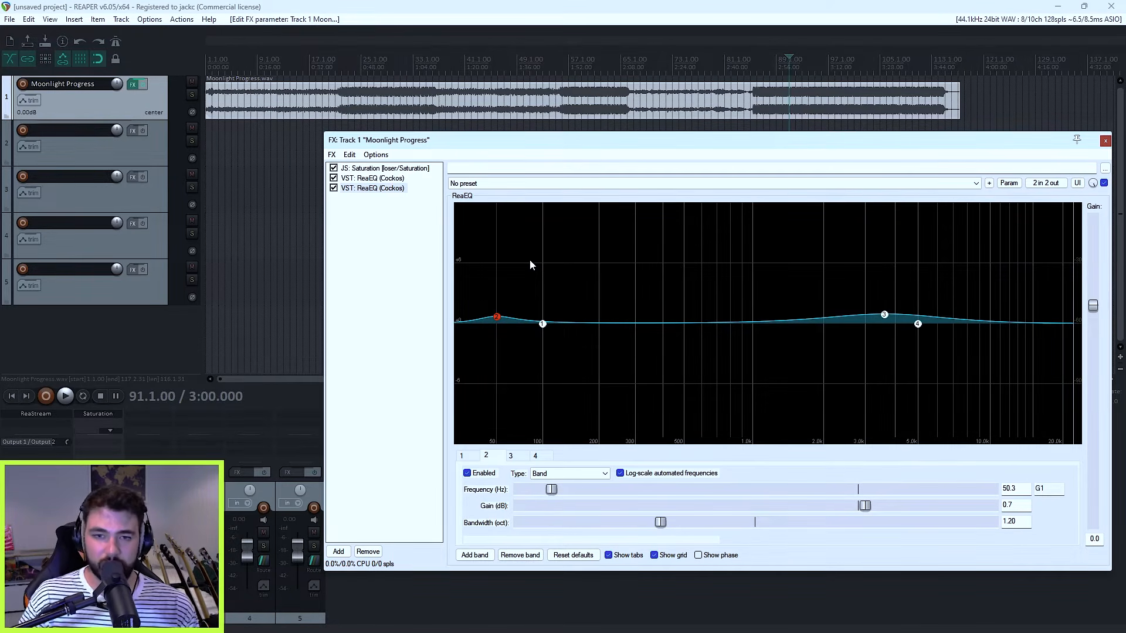
mouse_move(887, 320)
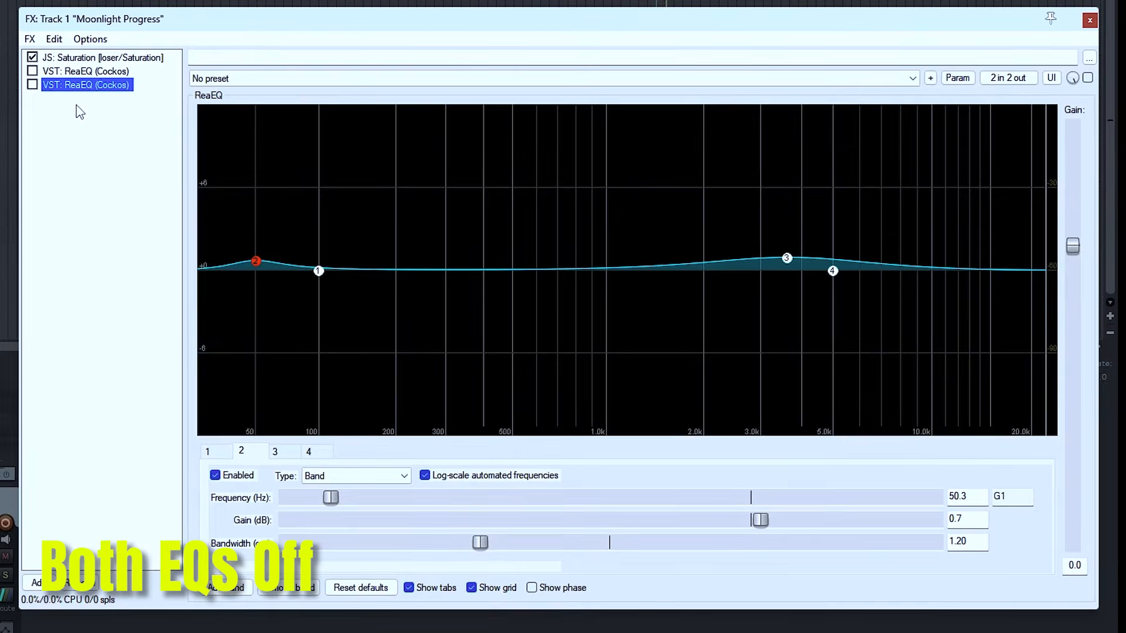
Step: Compare the song with both ReaEQs off, only the first one on, and both on, leaving both enabled
click(32, 71)
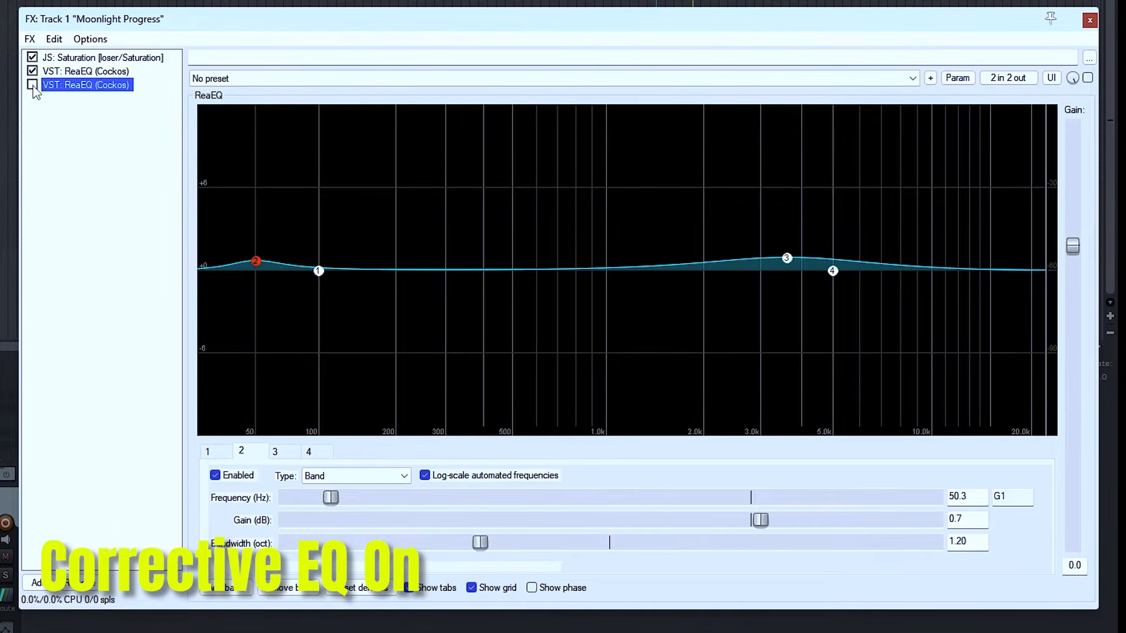
click(32, 84)
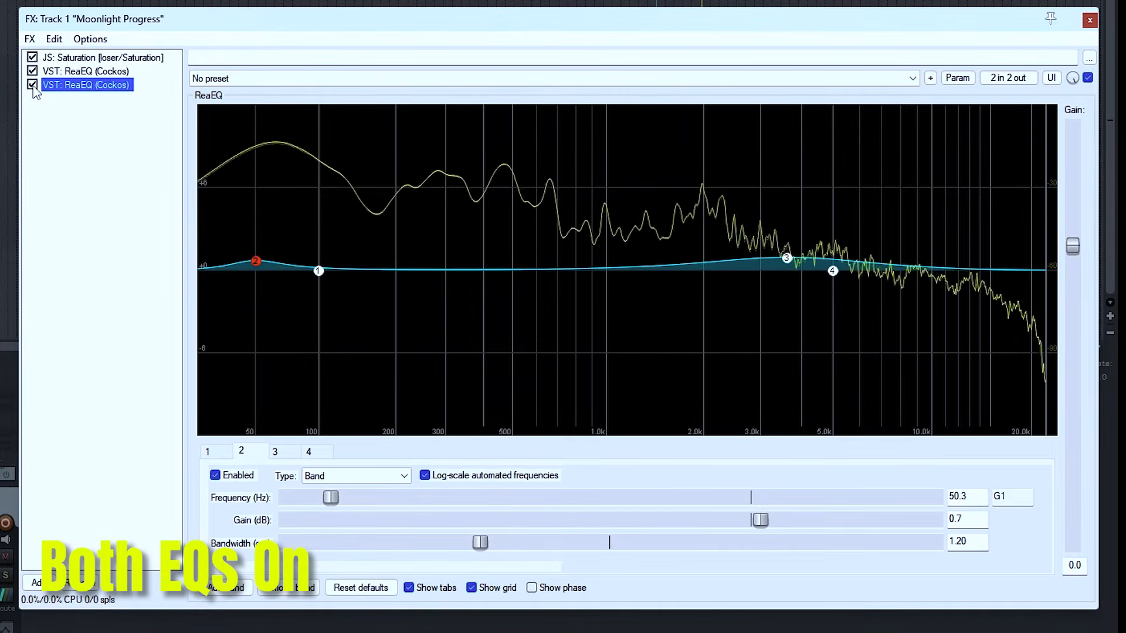
click(32, 85)
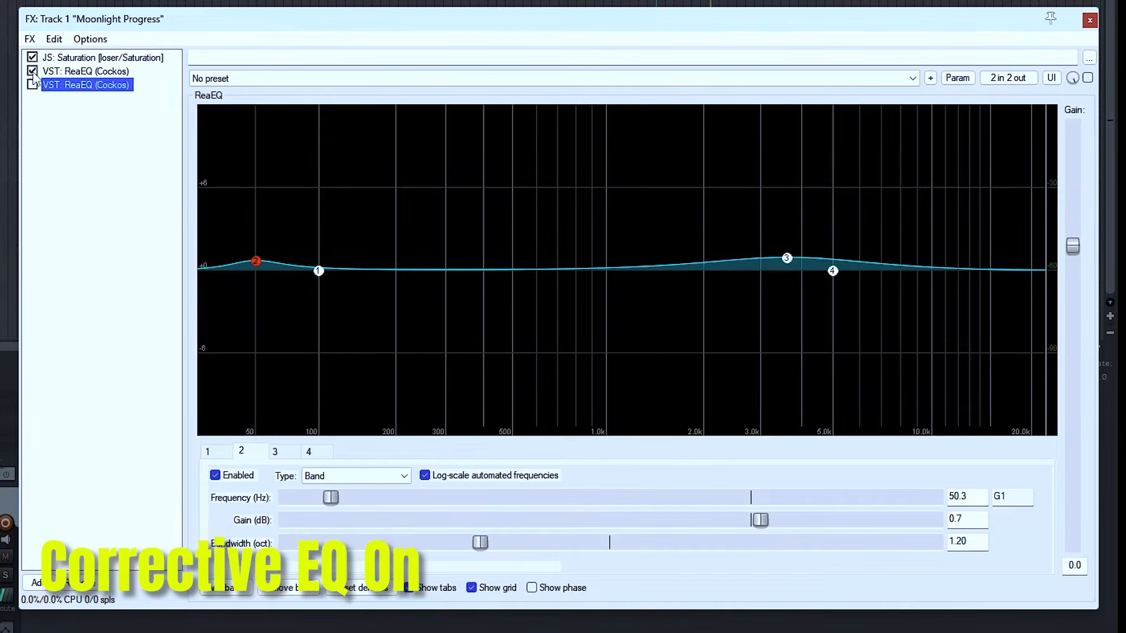
click(32, 71)
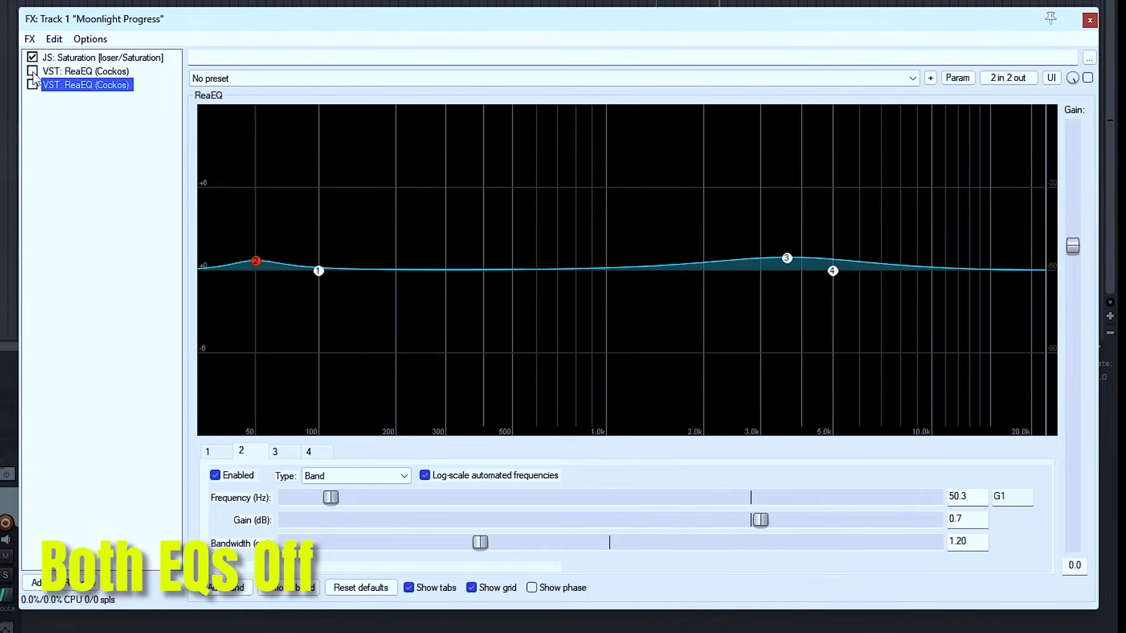
click(32, 72)
click(32, 85)
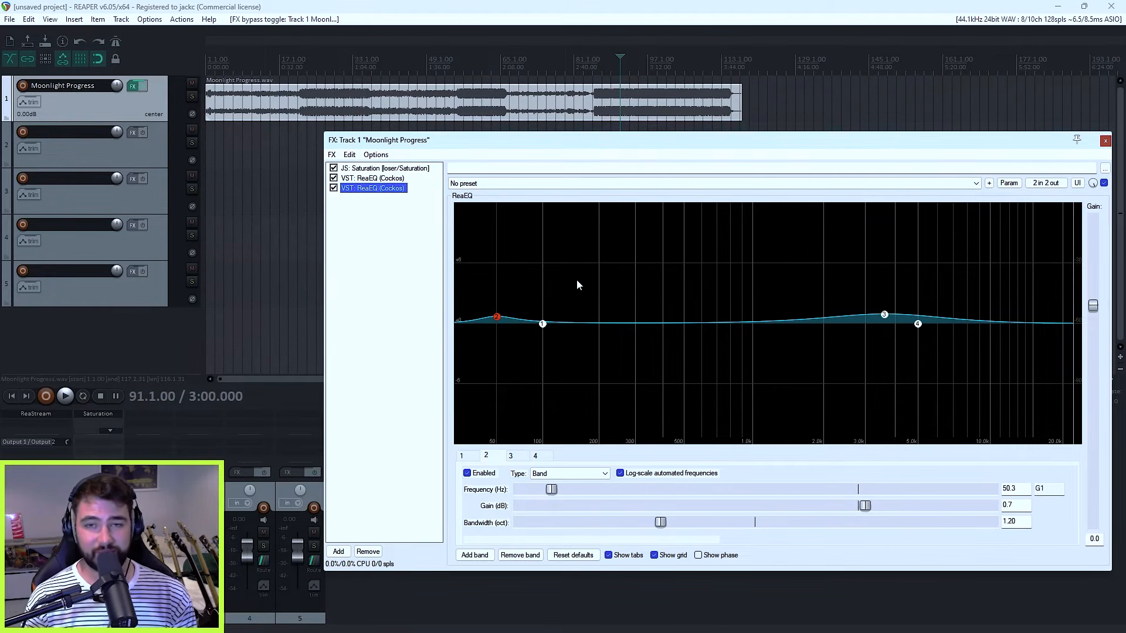
Step: Add the ReaComp compressor to the end of the Moonlight Progress effects chain
click(416, 485)
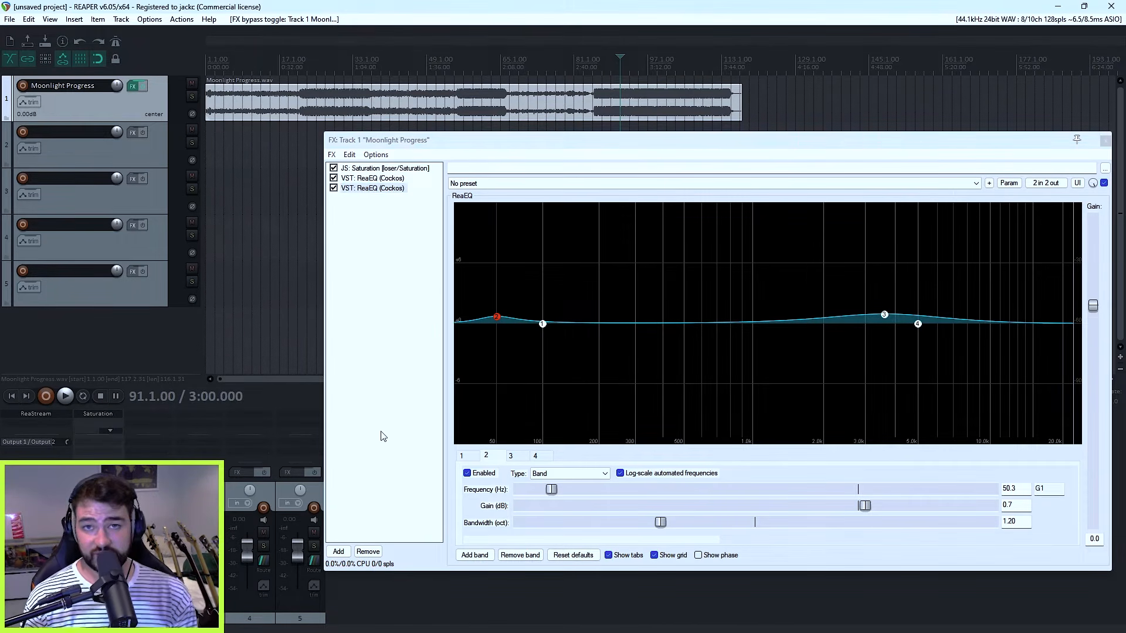
click(339, 551)
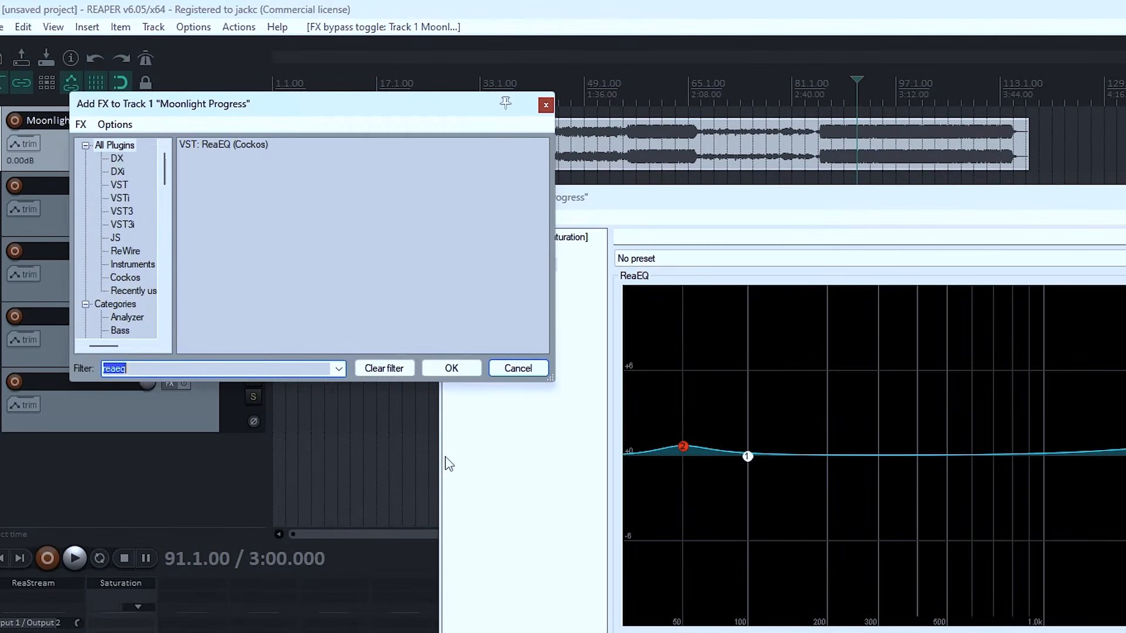
text(rea)
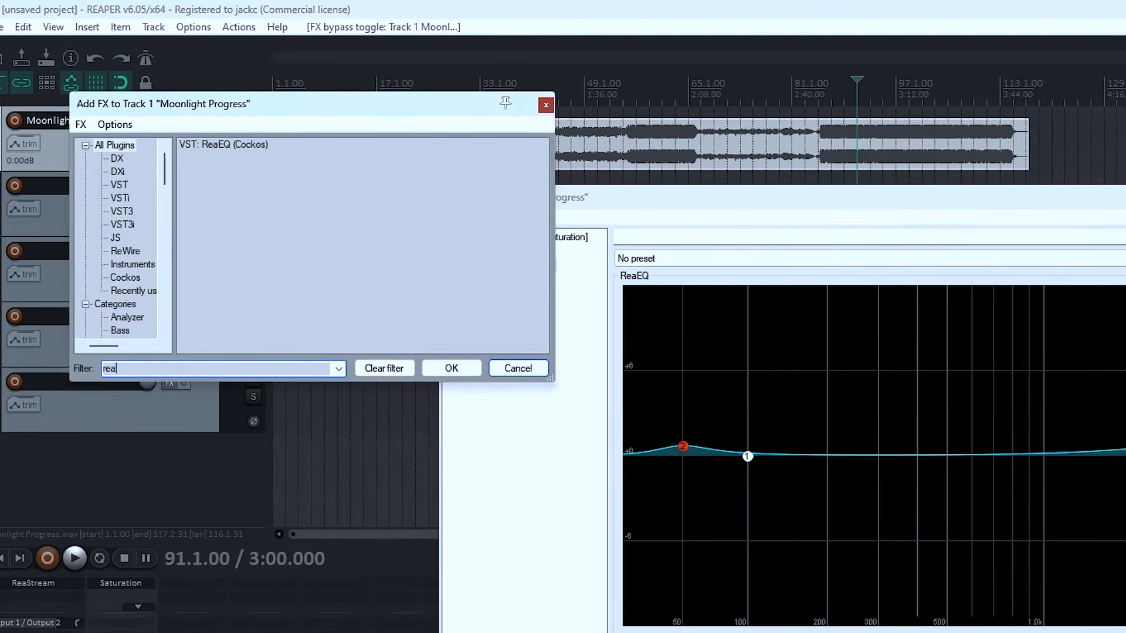
text(comp)
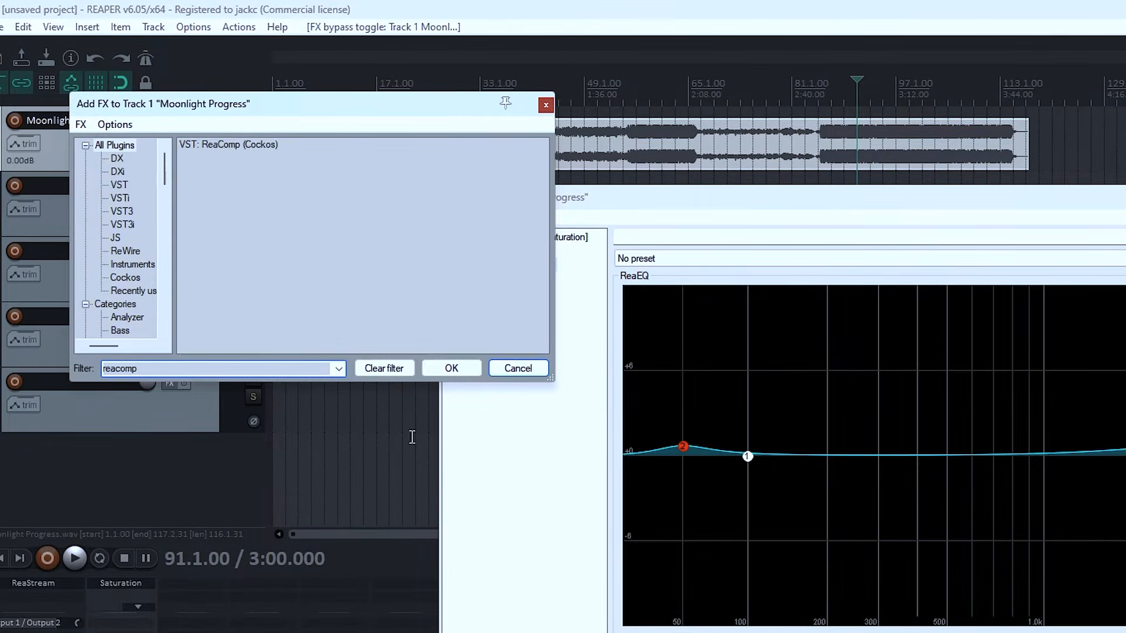
double_click(247, 145)
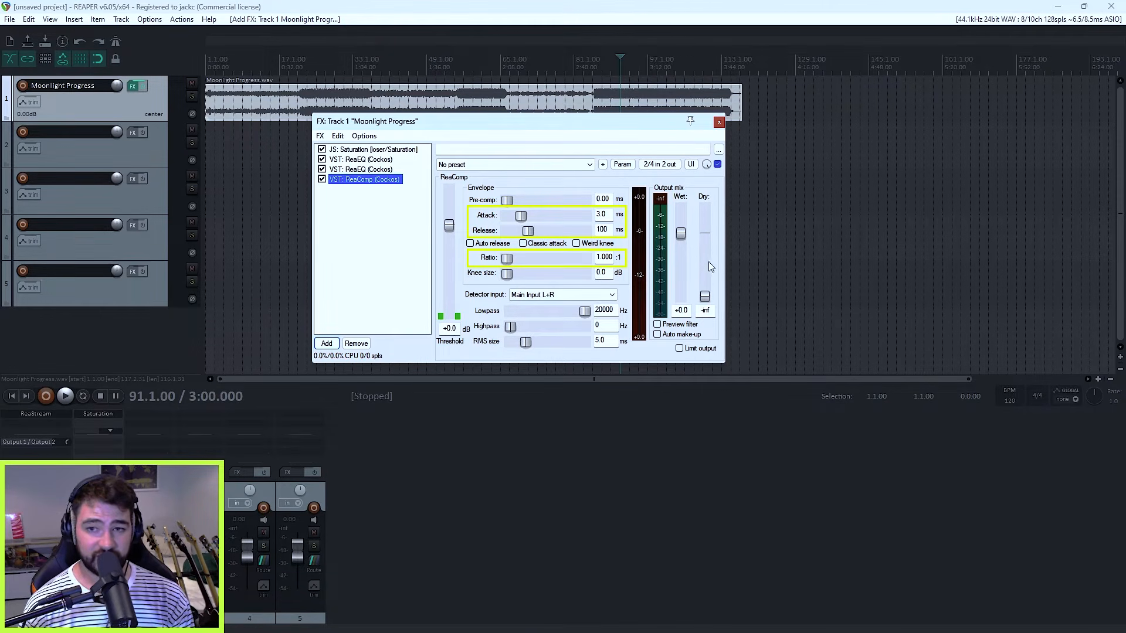
Step: Try raising ReaComp's wet output to +12.0 dB, reset it to 0.0 dB, and keep the dry level at minus infinity
click(681, 237)
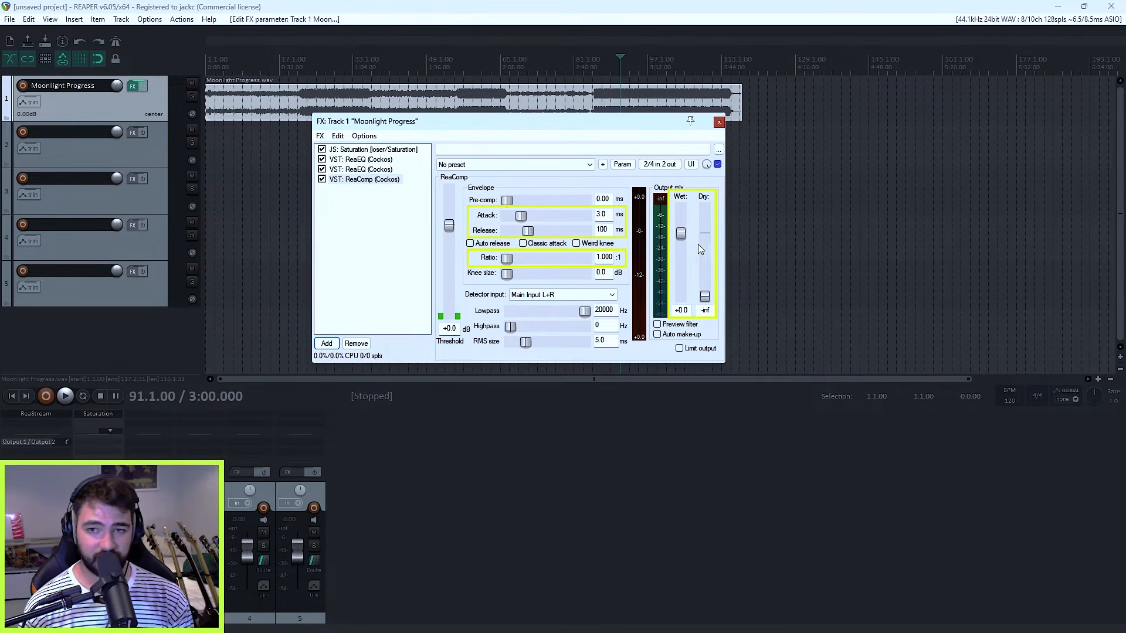
drag(680, 235, 685, 185)
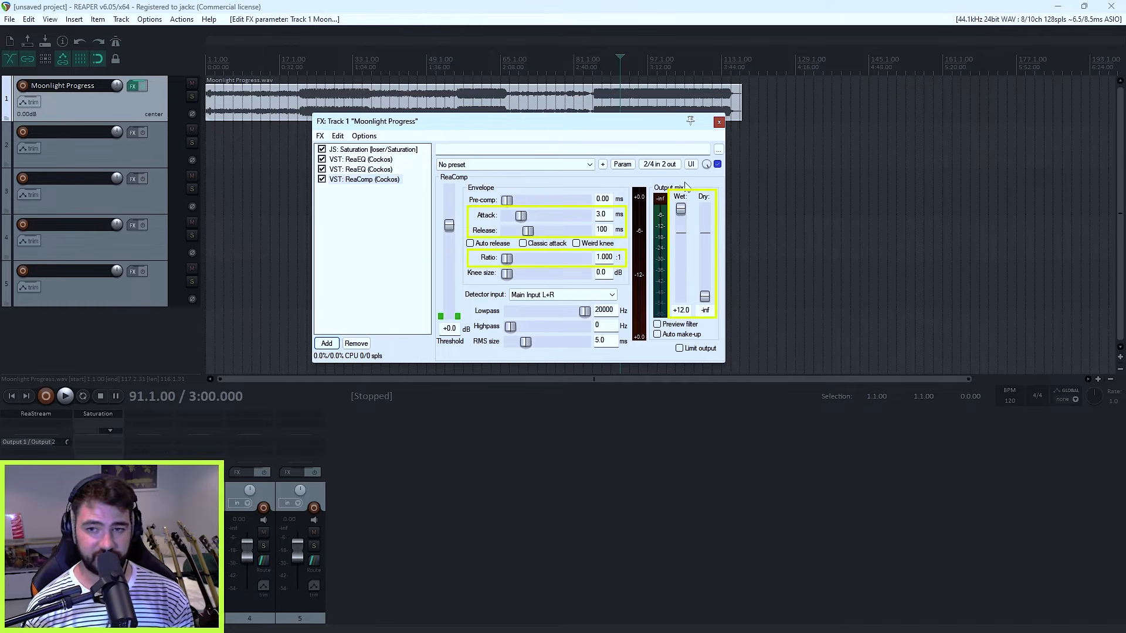
double_click(680, 209)
drag(704, 297, 705, 329)
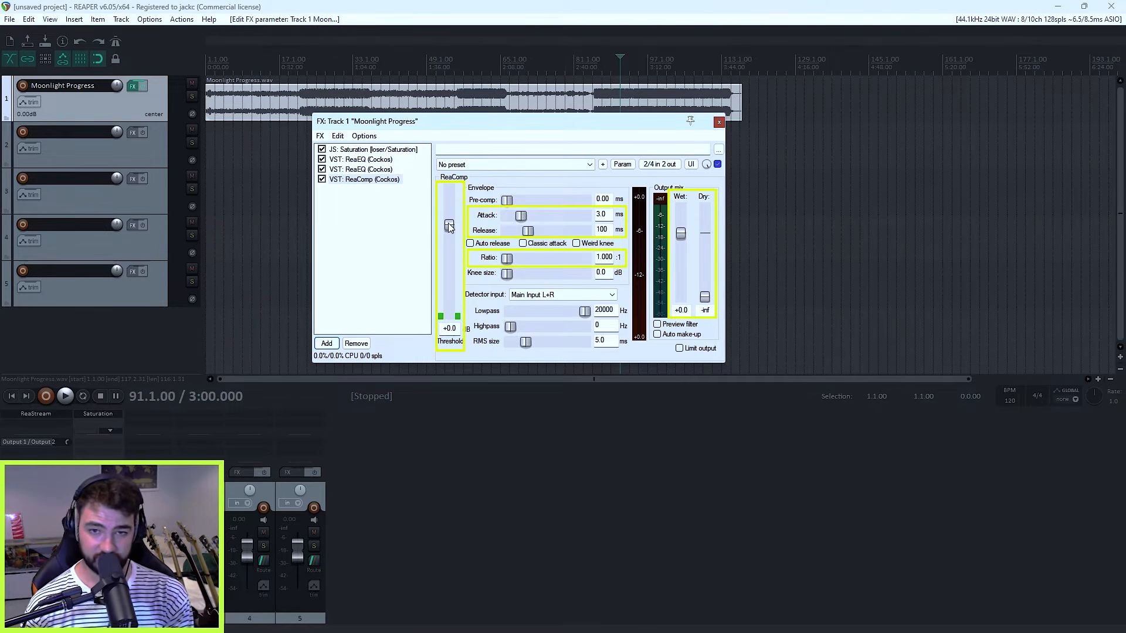
Step: Try lowering ReaComp's threshold to -10.9 dB, reset it, and test the attack and ratio controls without keeping any change
drag(448, 225, 451, 253)
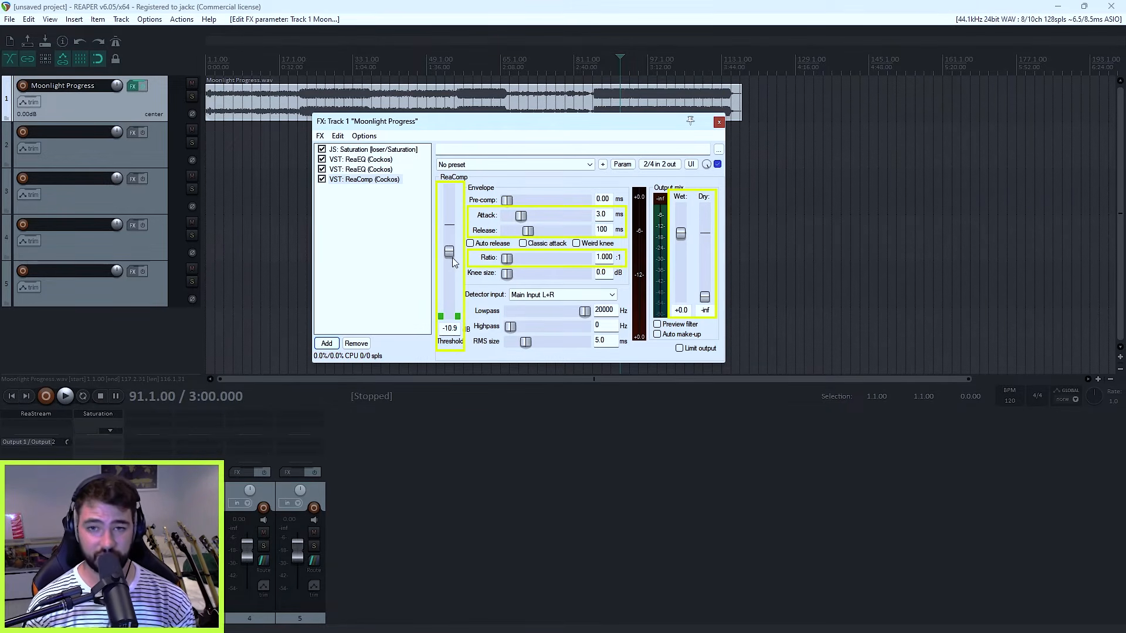
double_click(448, 252)
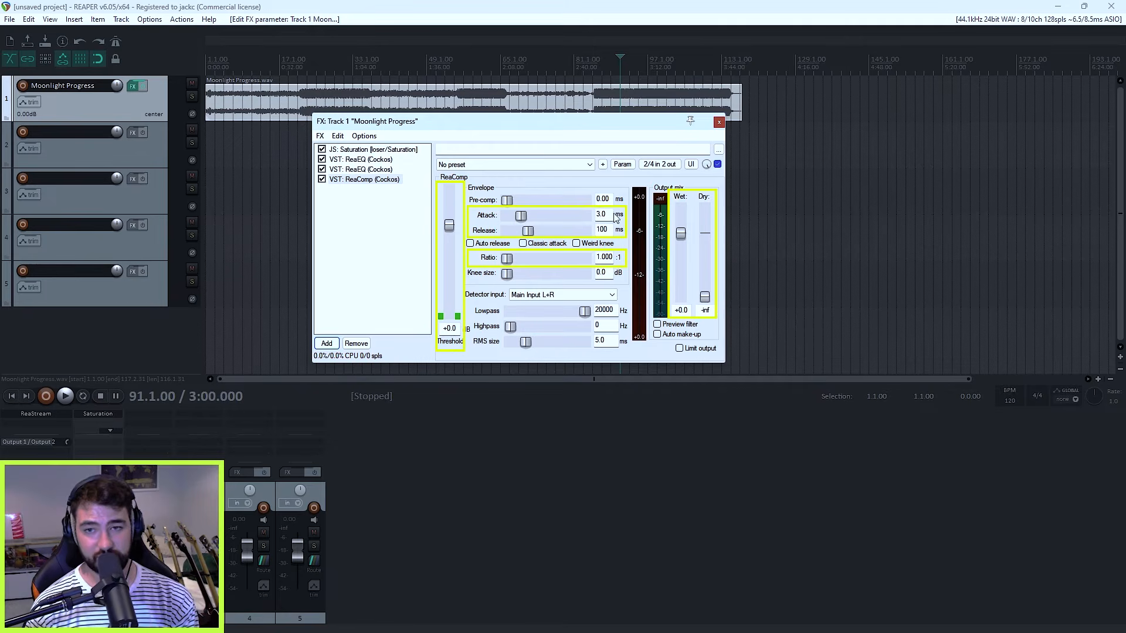
drag(525, 216, 418, 209)
drag(507, 215, 531, 233)
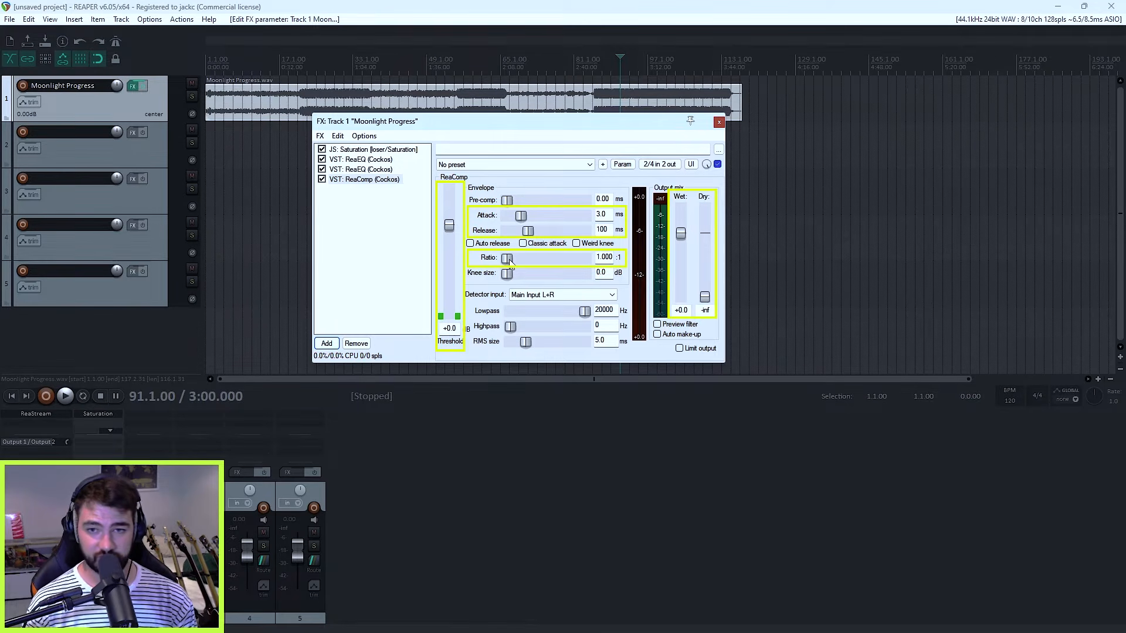
mouse_move(509, 263)
mouse_down()
mouse_move(557, 271)
mouse_move(505, 269)
mouse_up()
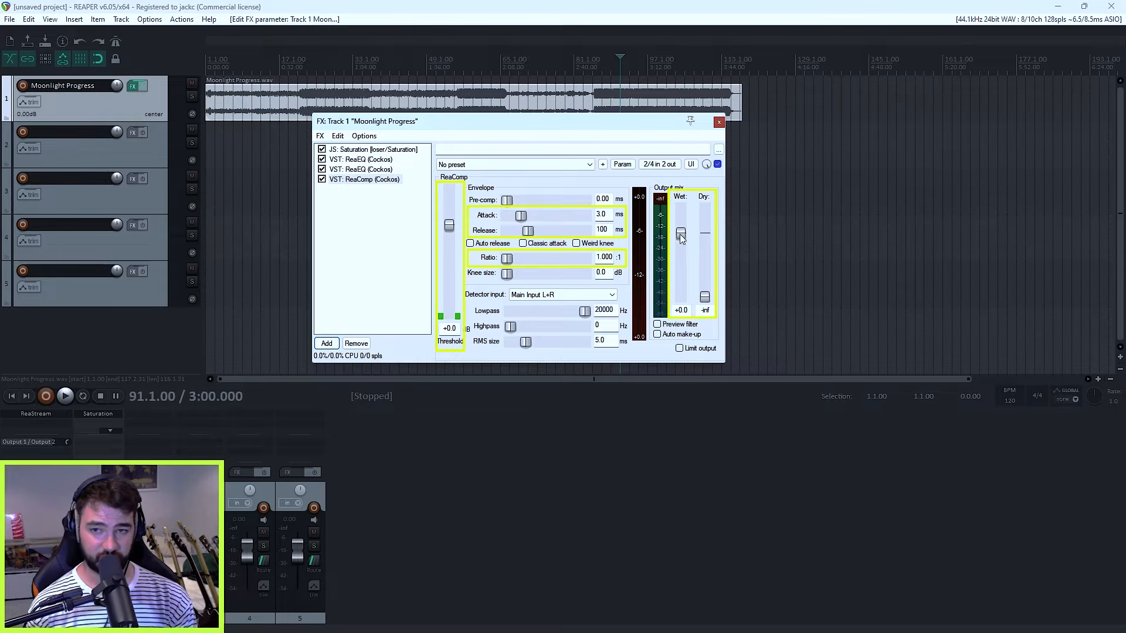
Step: Try ReaComp's stock Master Bus Glue preset and reset the compressor to its factory default
click(562, 169)
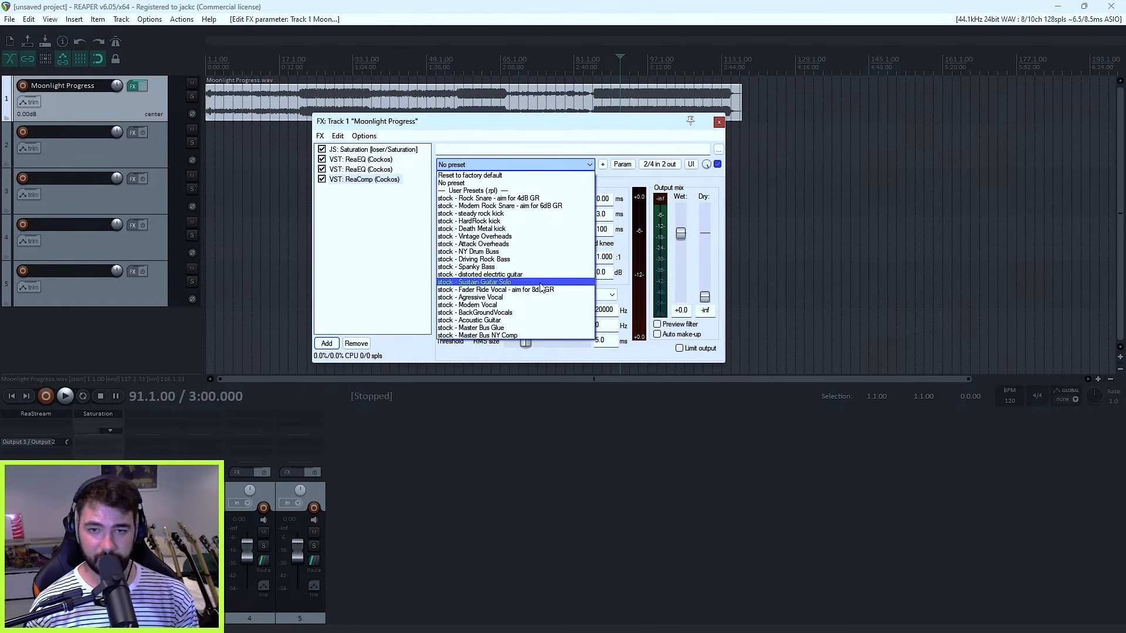
click(499, 328)
click(499, 164)
click(487, 175)
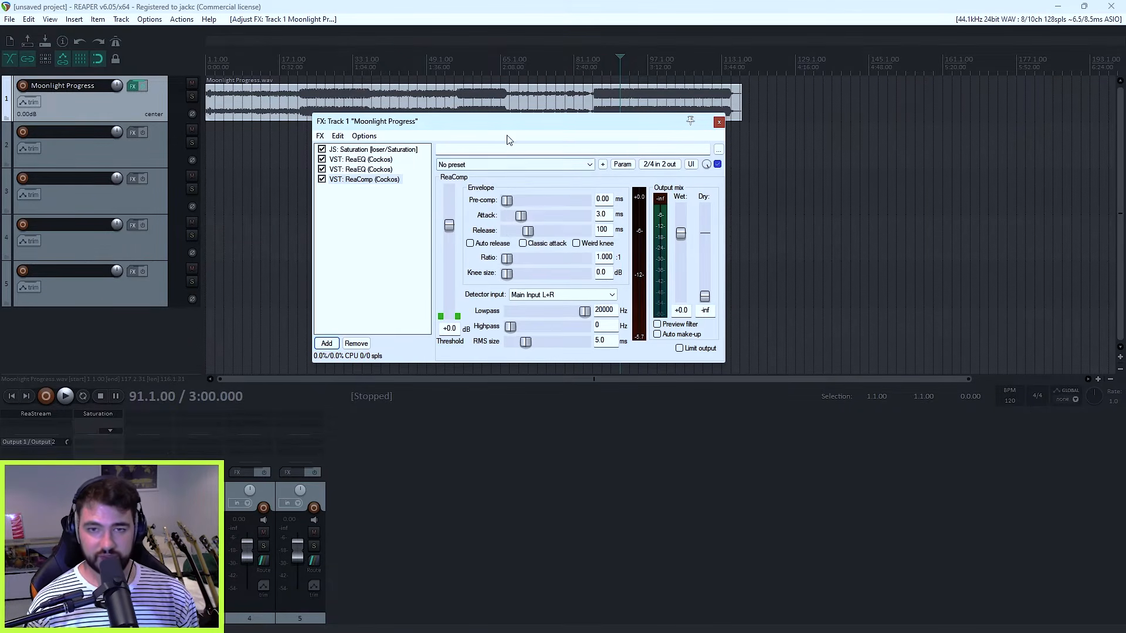
Step: While the song plays, set ReaComp's ratio to 1.950:1 and its threshold to -13.1 dB
drag(507, 125, 494, 142)
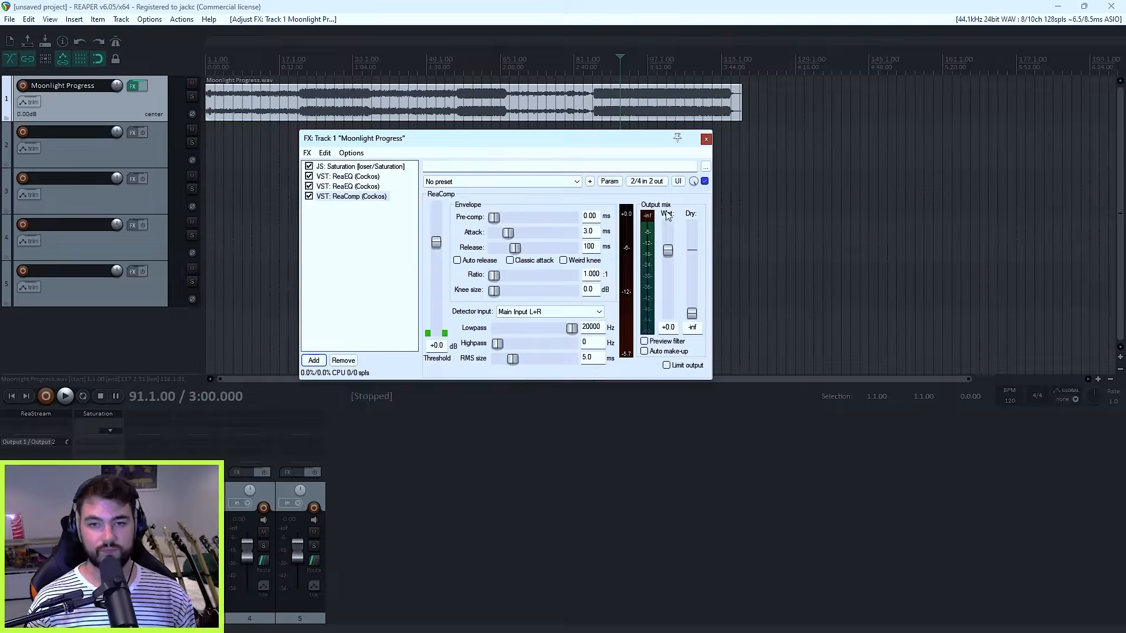
key(space)
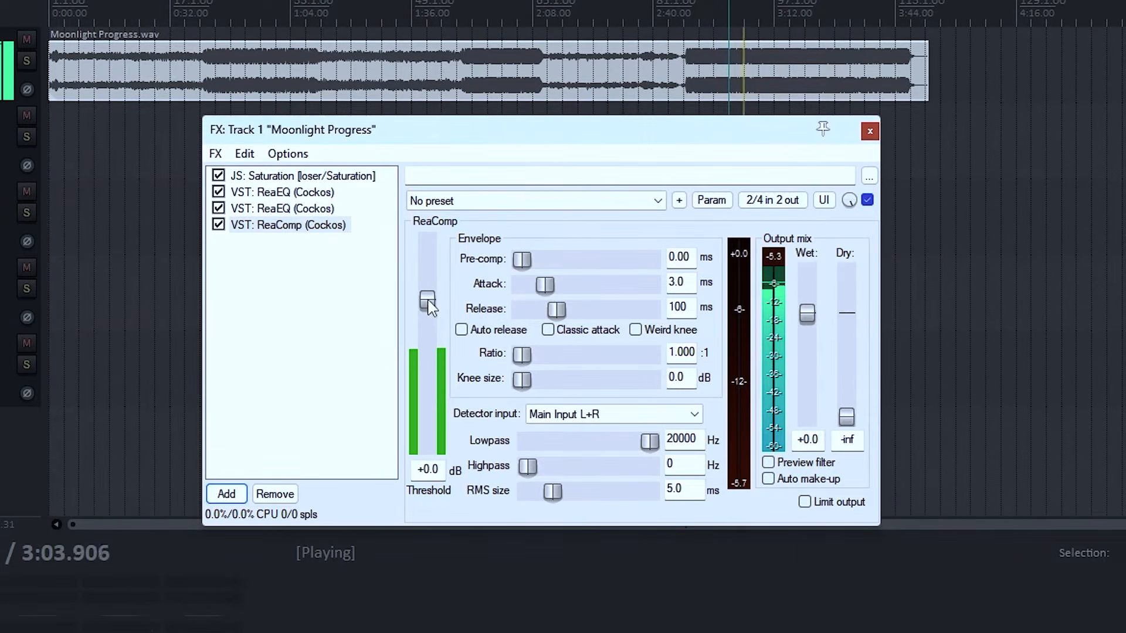
drag(427, 300, 419, 365)
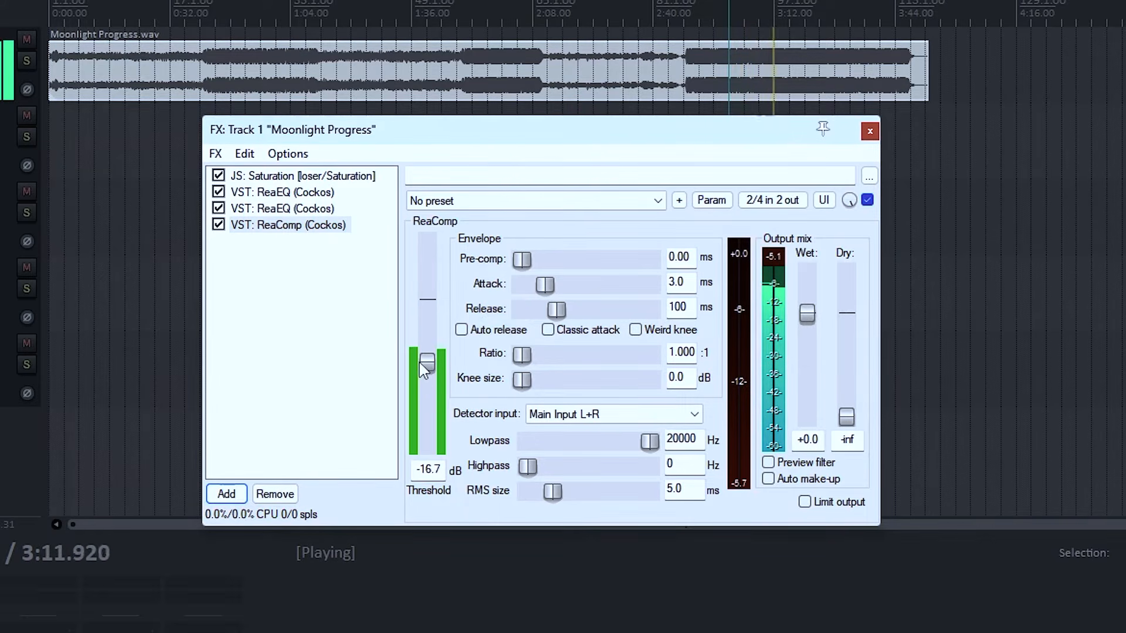
drag(525, 363, 564, 367)
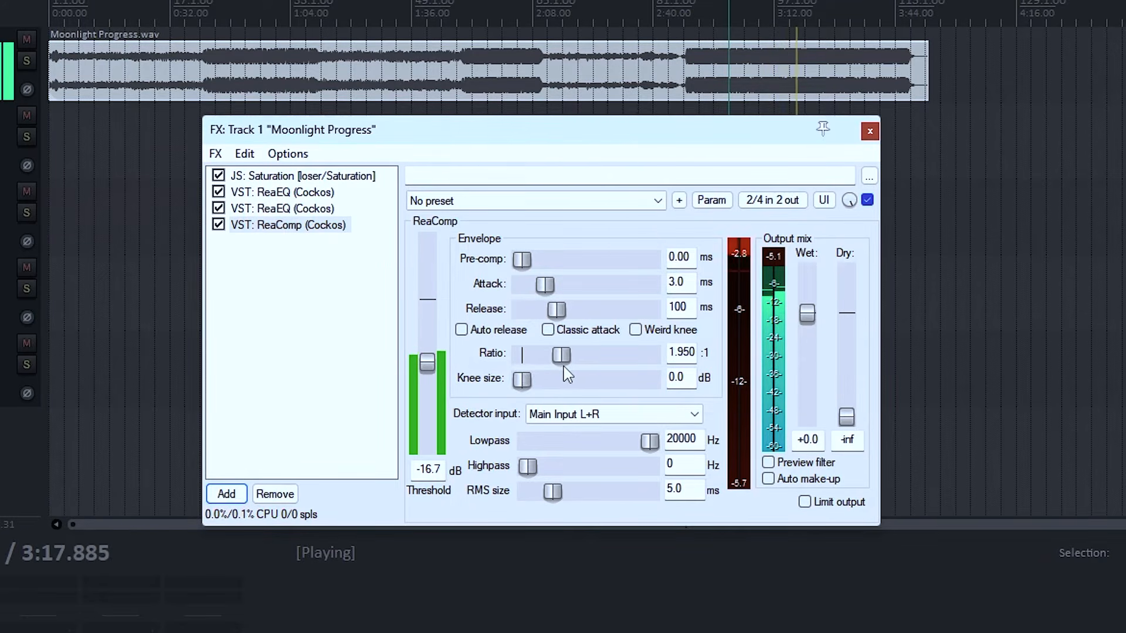
drag(429, 360, 431, 351)
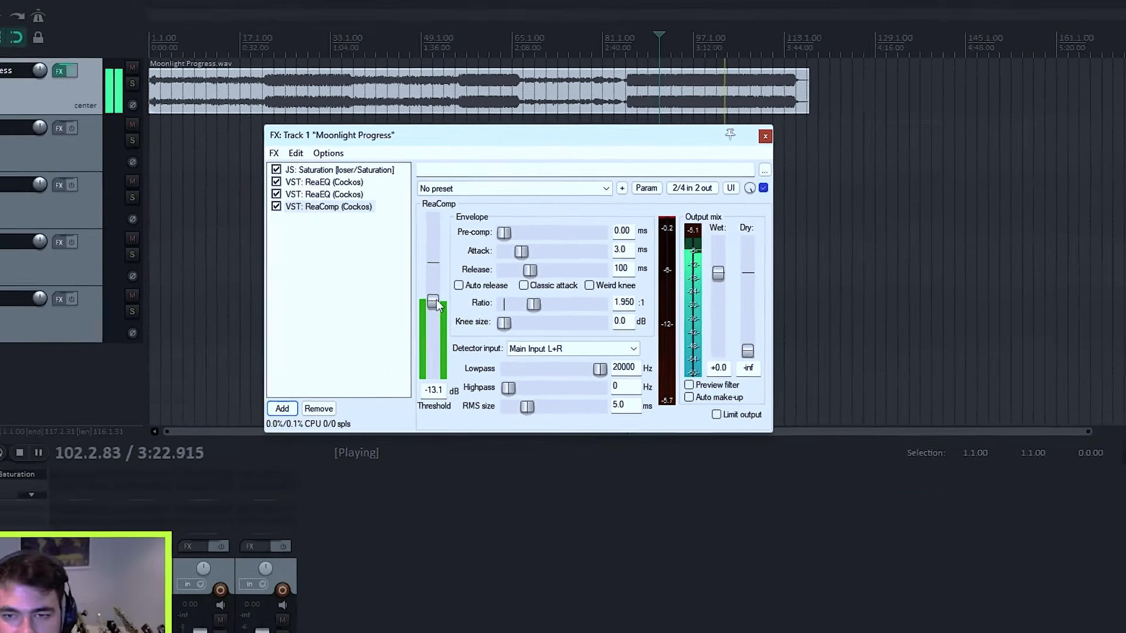
key(space)
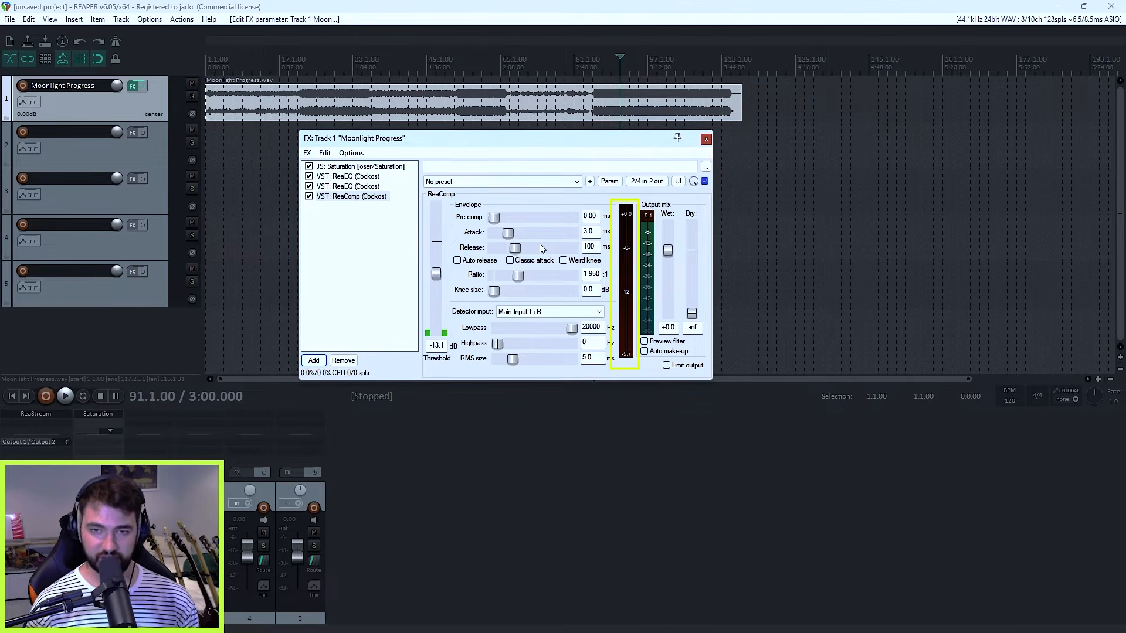
Step: During playback, set ReaComp's threshold to -14.1 dB and try a fast 0.72 ms attack with a 6 ms release
drag(513, 138, 492, 112)
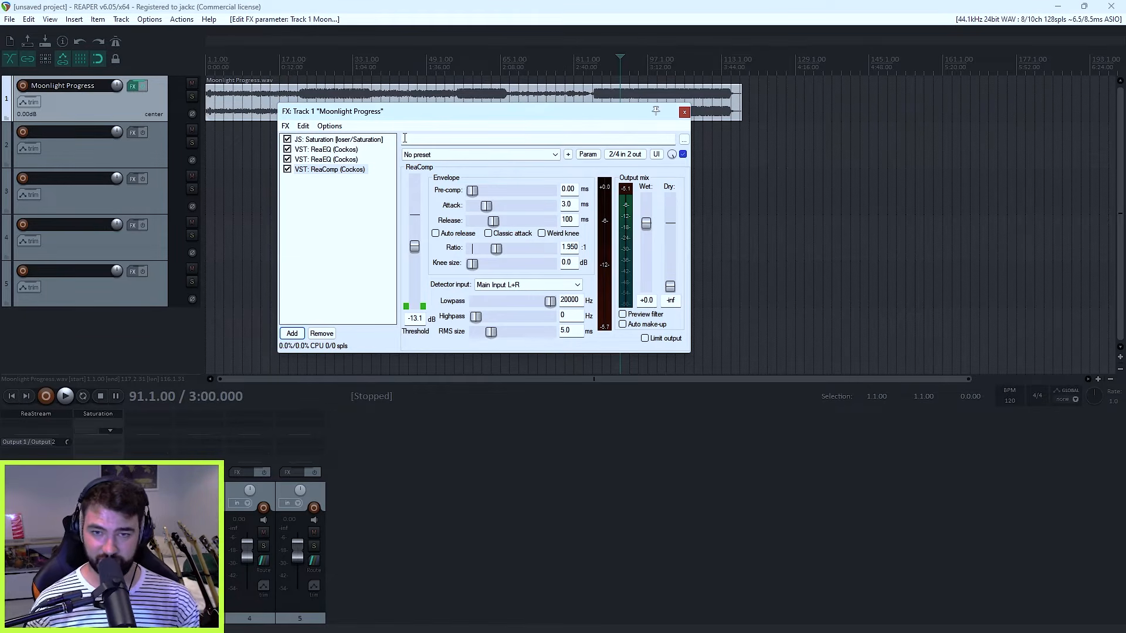
drag(428, 113, 390, 106)
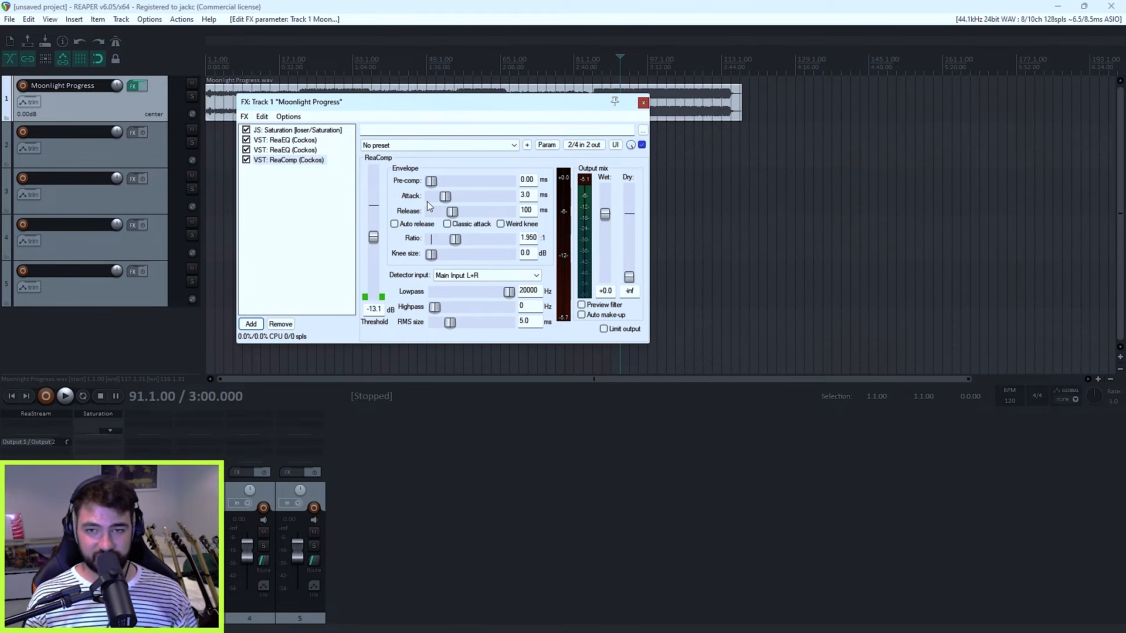
key(space)
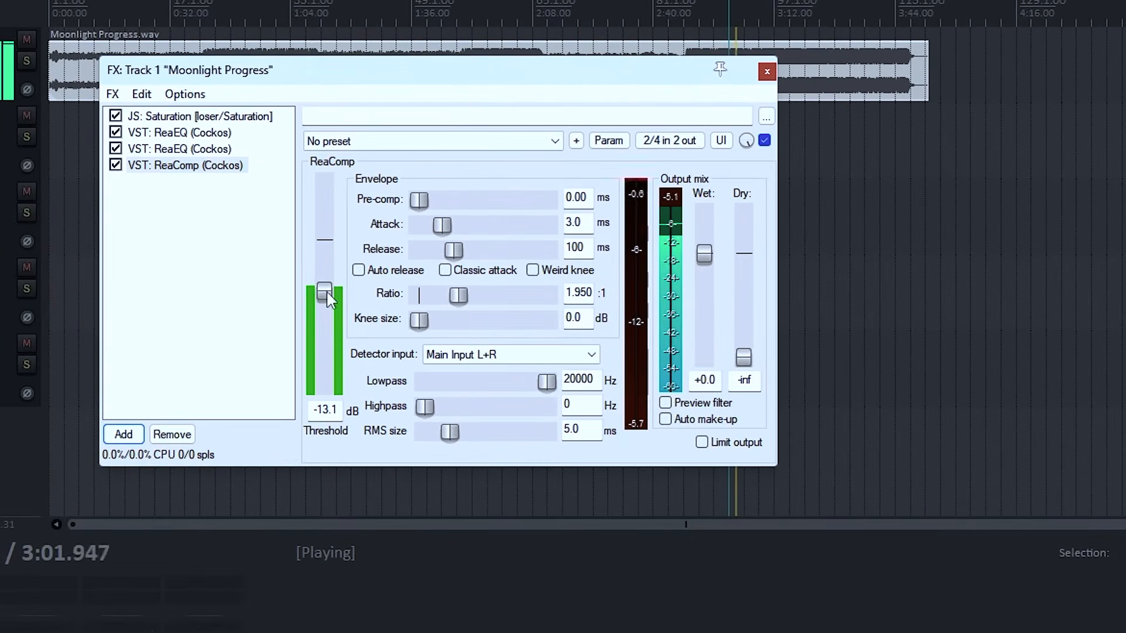
drag(324, 292, 326, 293)
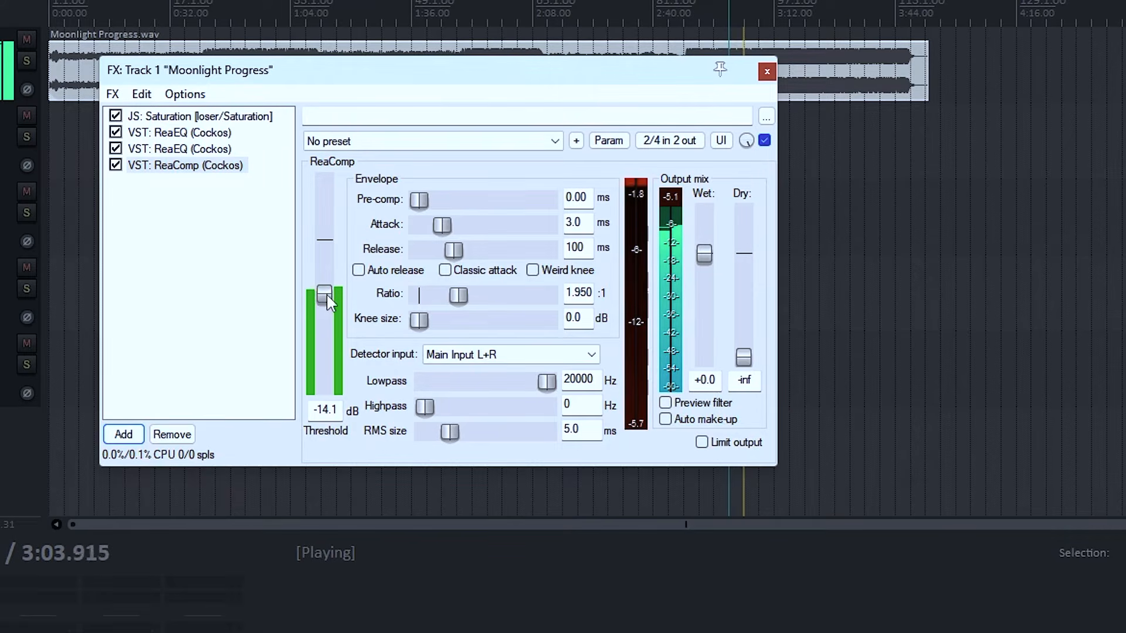
mouse_move(442, 230)
mouse_down()
mouse_move(405, 232)
mouse_move(473, 238)
mouse_move(434, 232)
mouse_up()
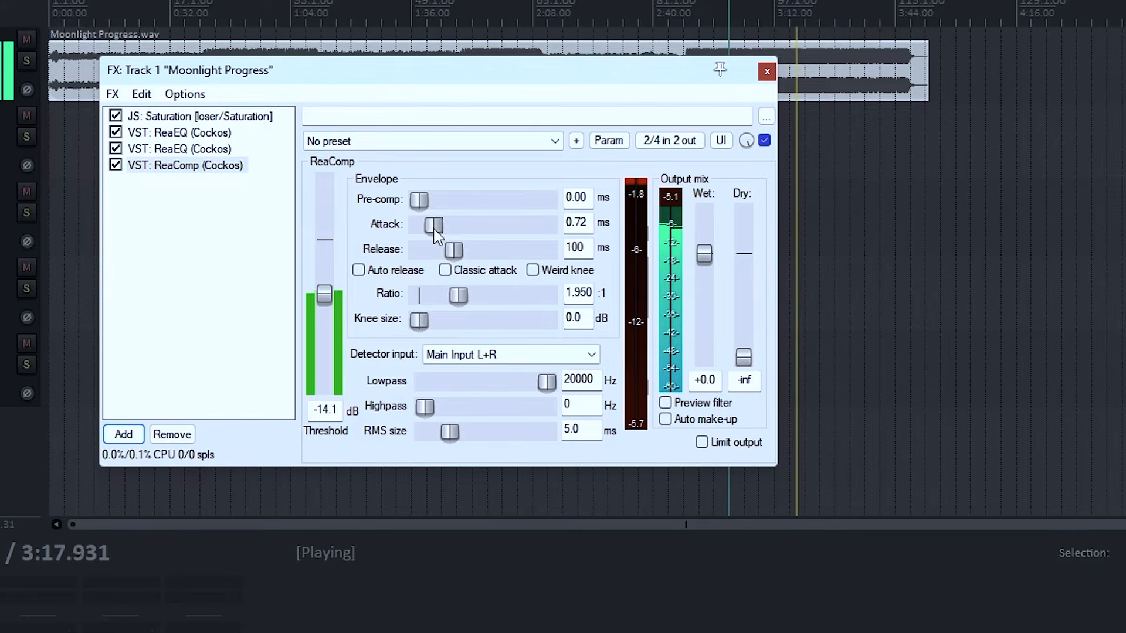
mouse_move(452, 252)
mouse_down()
mouse_move(403, 253)
mouse_move(498, 255)
mouse_move(433, 251)
mouse_up()
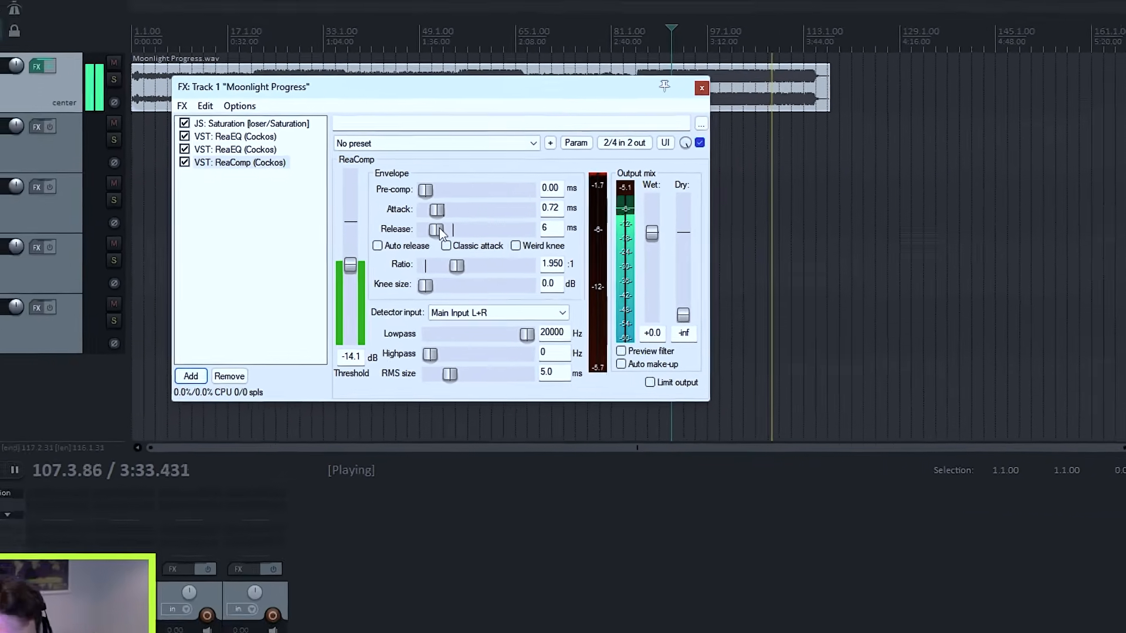
key(space)
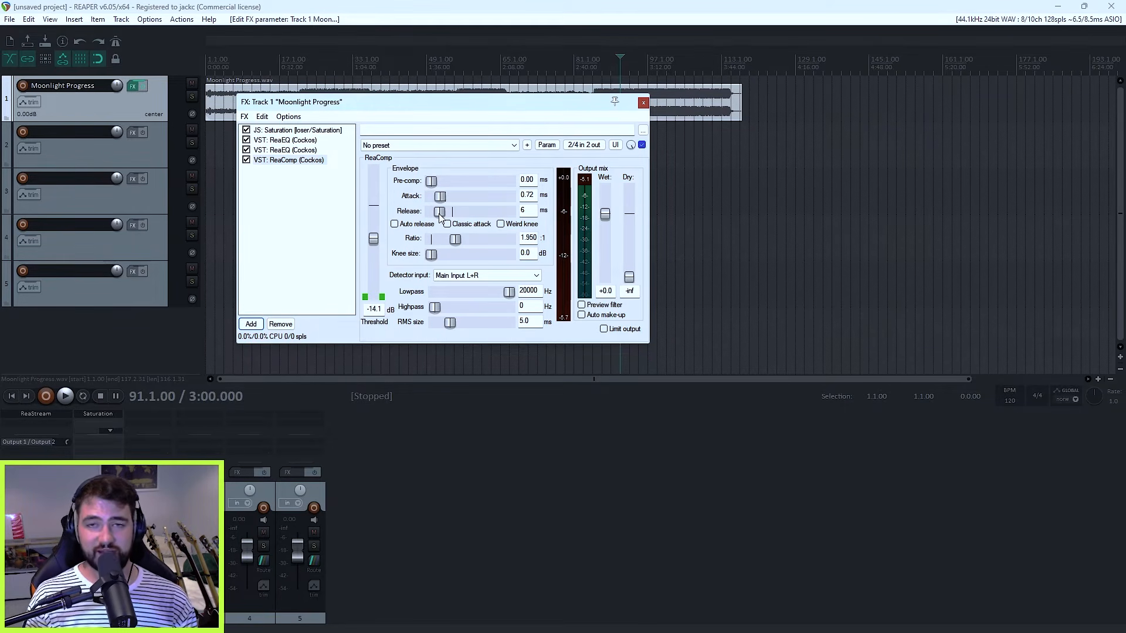
Step: During playback, set ReaComp to 106 ms release, 5.6 ms attack, 1.351:1 ratio, -17.3 dB threshold and +0.6 dB wet output
key(space)
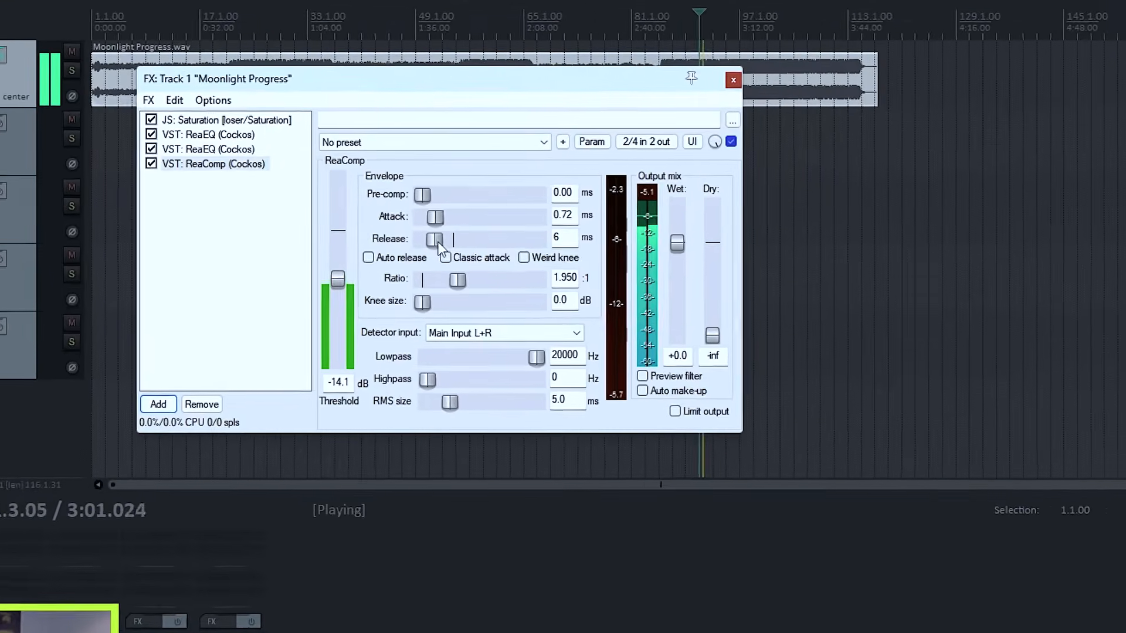
drag(439, 214, 441, 214)
drag(439, 262, 444, 264)
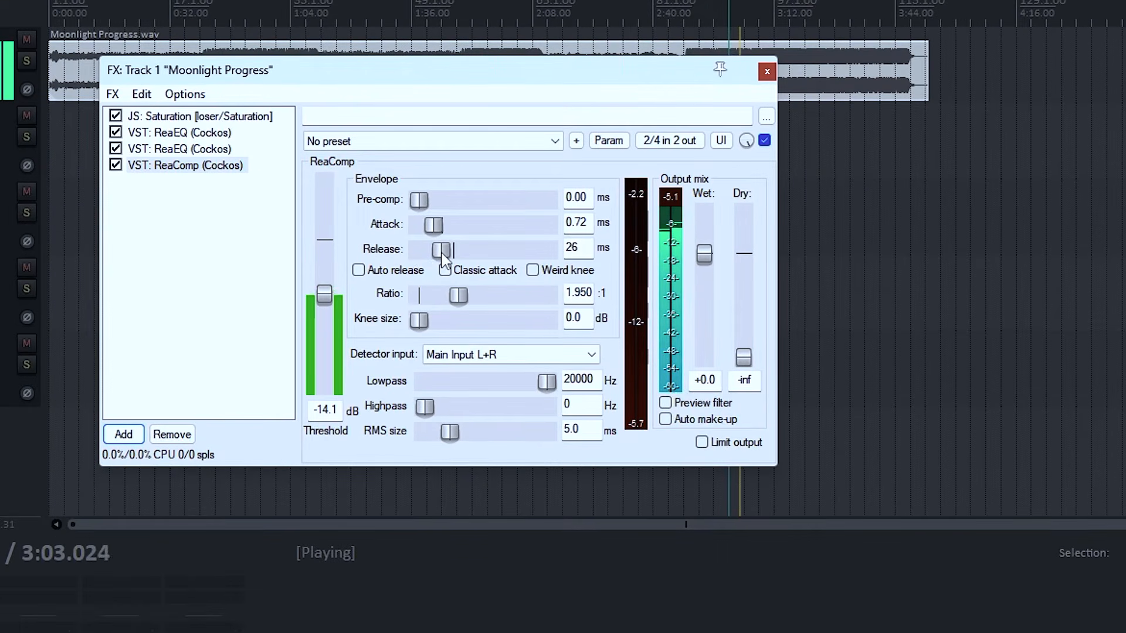
drag(443, 253, 456, 254)
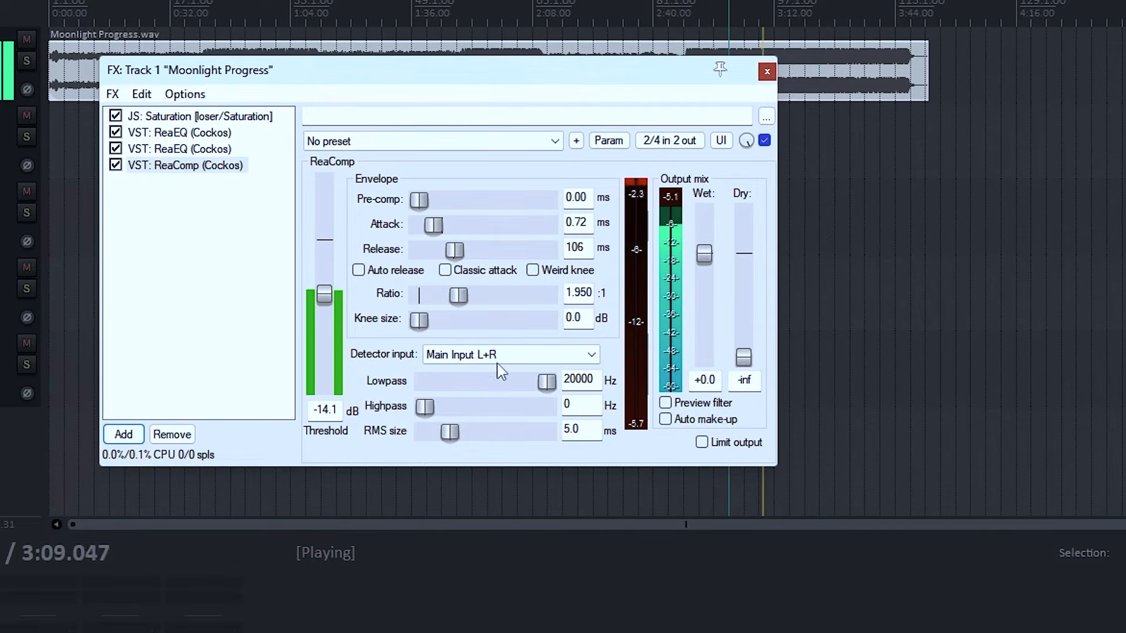
mouse_move(436, 229)
mouse_down()
mouse_move(478, 228)
mouse_move(435, 228)
mouse_move(446, 229)
mouse_up()
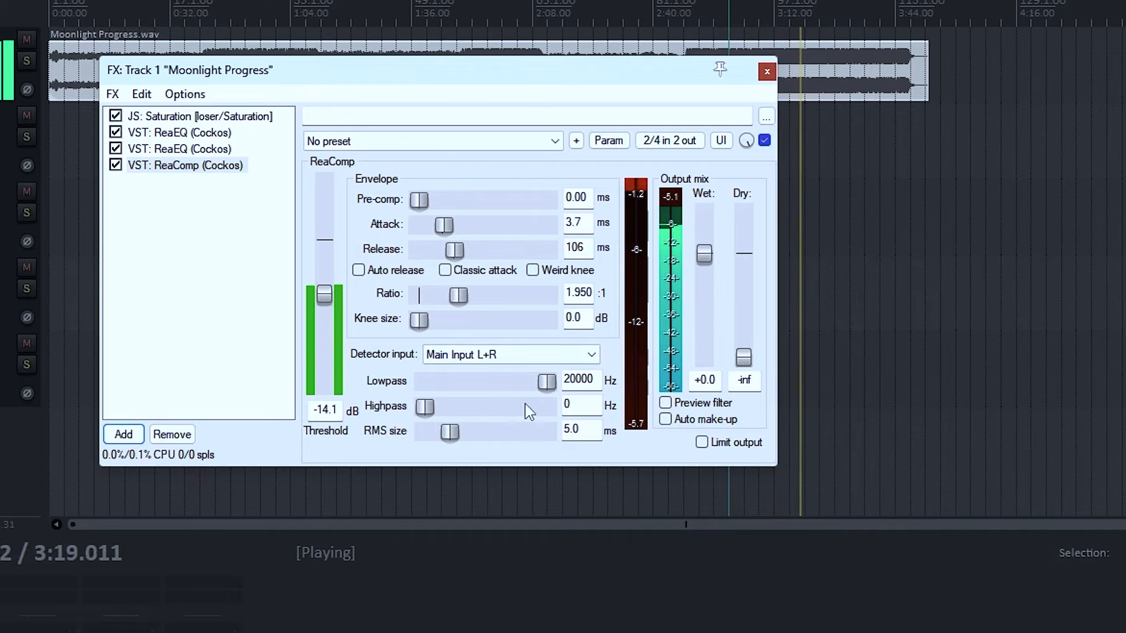
mouse_move(458, 296)
mouse_down()
mouse_move(512, 298)
mouse_move(441, 297)
mouse_move(452, 298)
mouse_up()
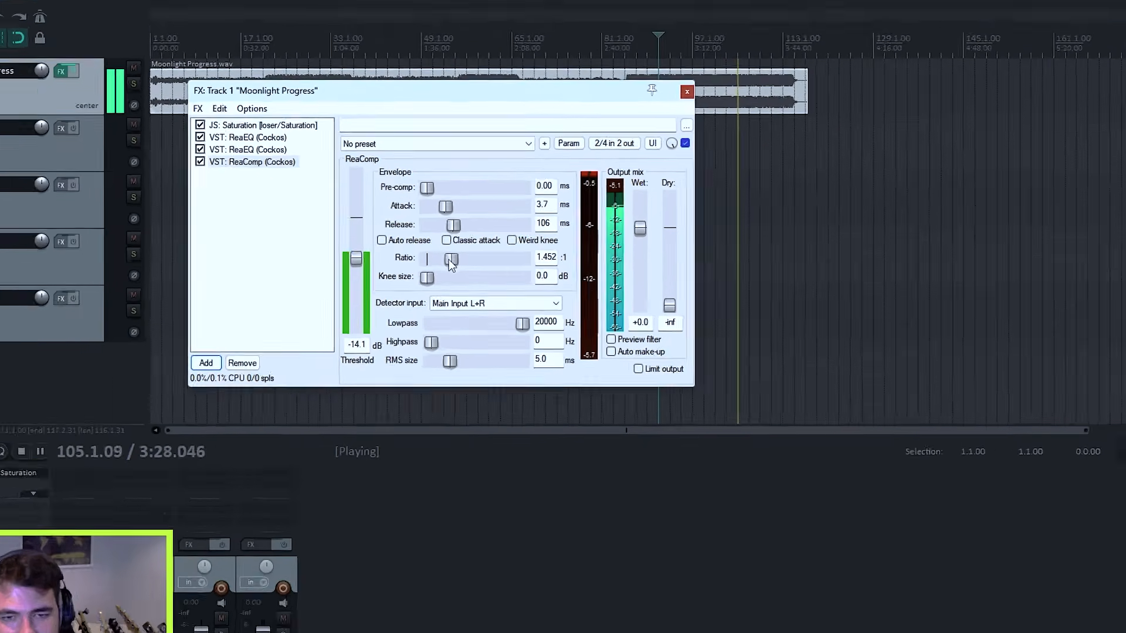
key(space)
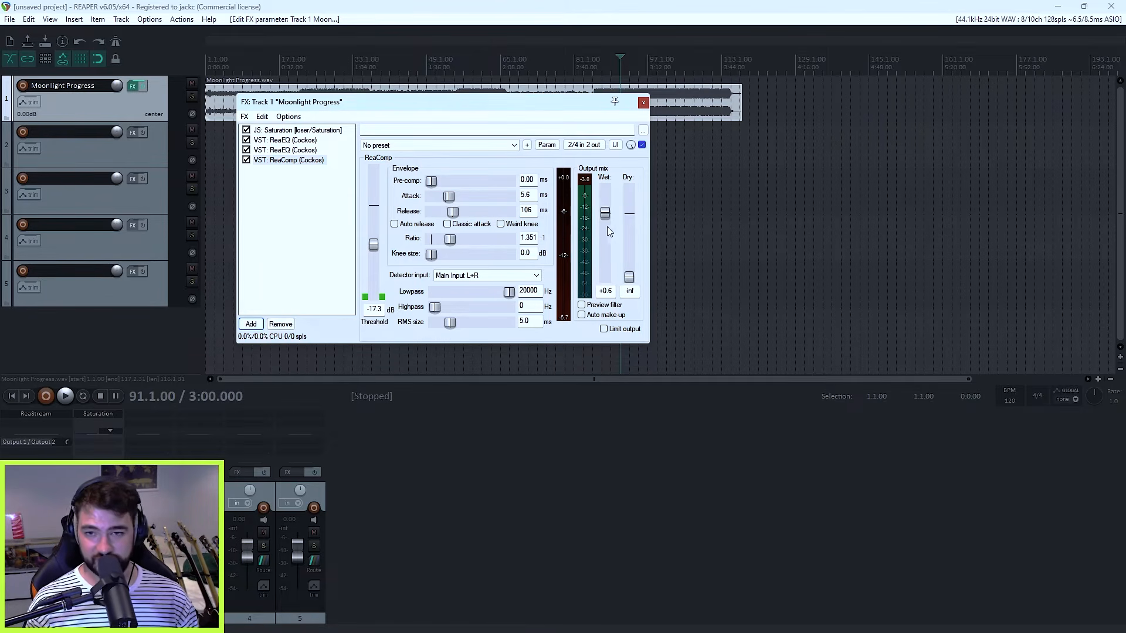
Step: Play the song and compare its sound with ReaComp bypassed and enabled
key(space)
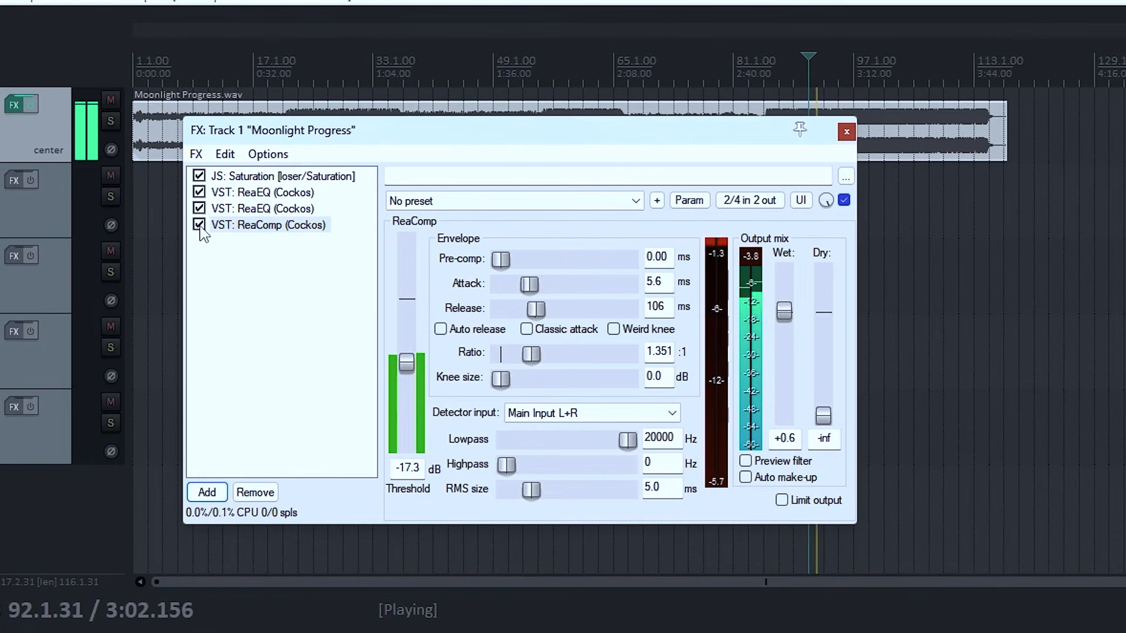
click(205, 218)
click(199, 224)
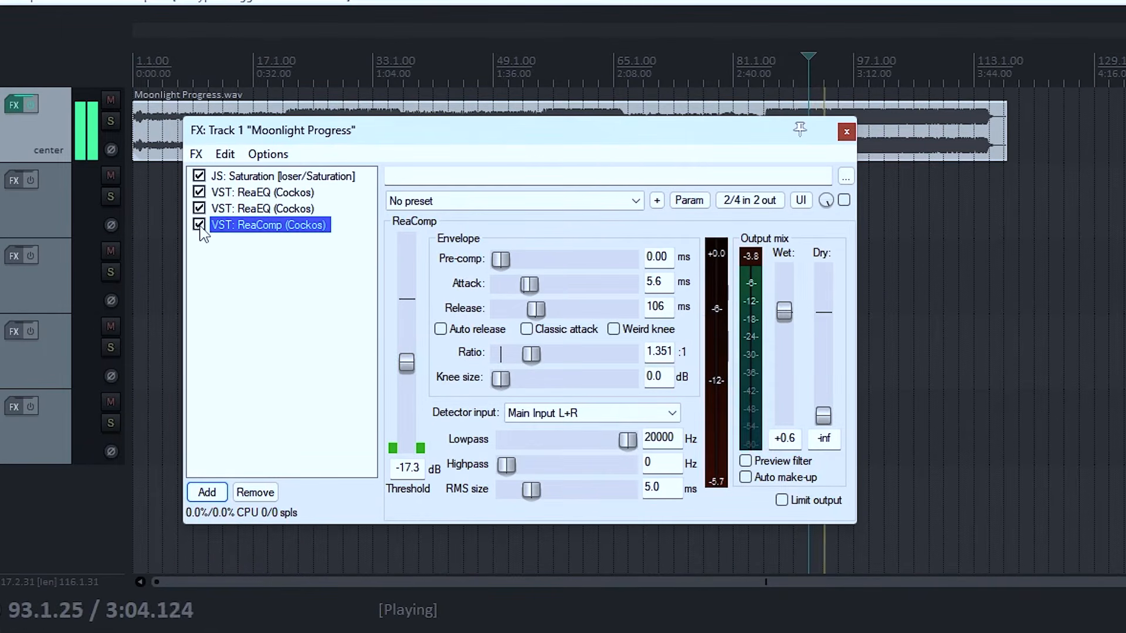
Step: During playback, try a +1.2 dB wet output in ReaComp and compare the sound with the compressor bypassed and enabled
click(786, 316)
drag(784, 312, 784, 310)
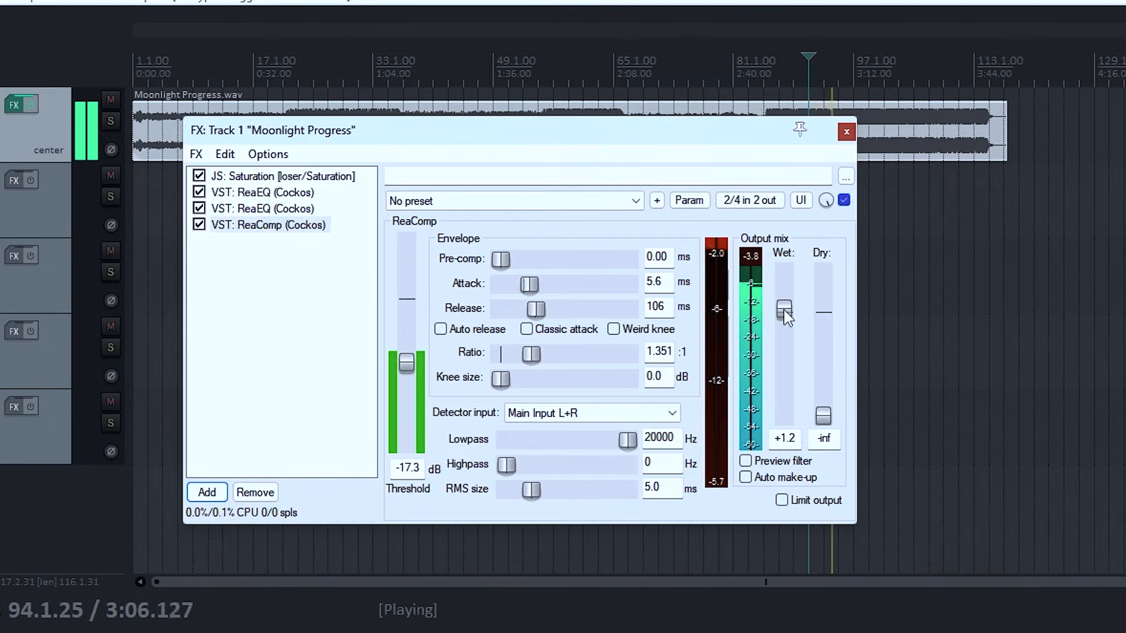
click(199, 226)
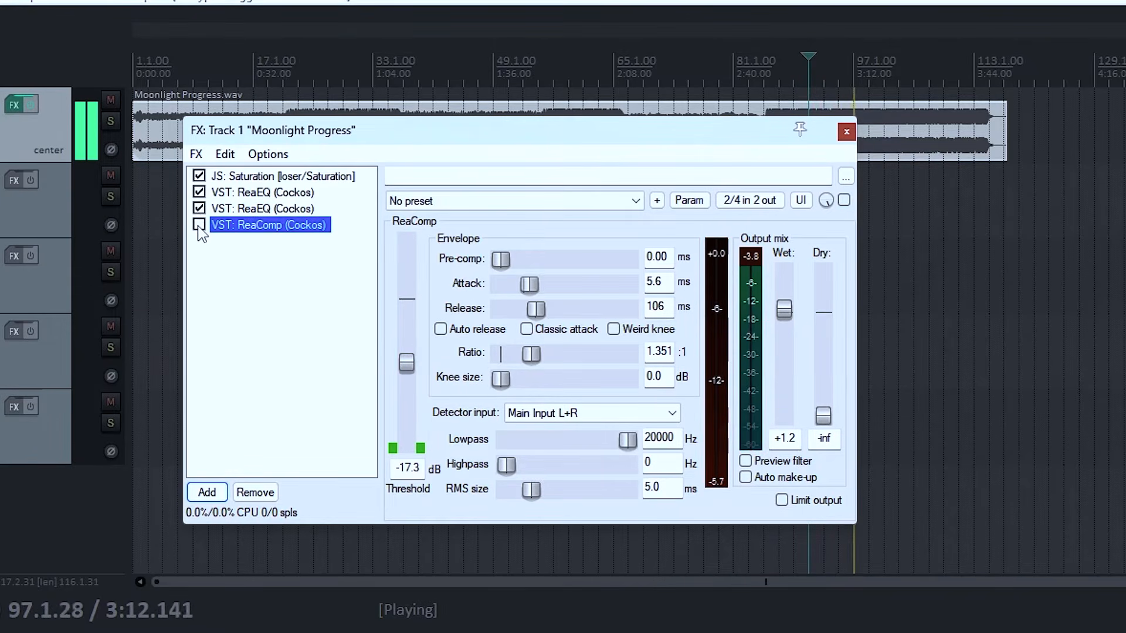
click(199, 225)
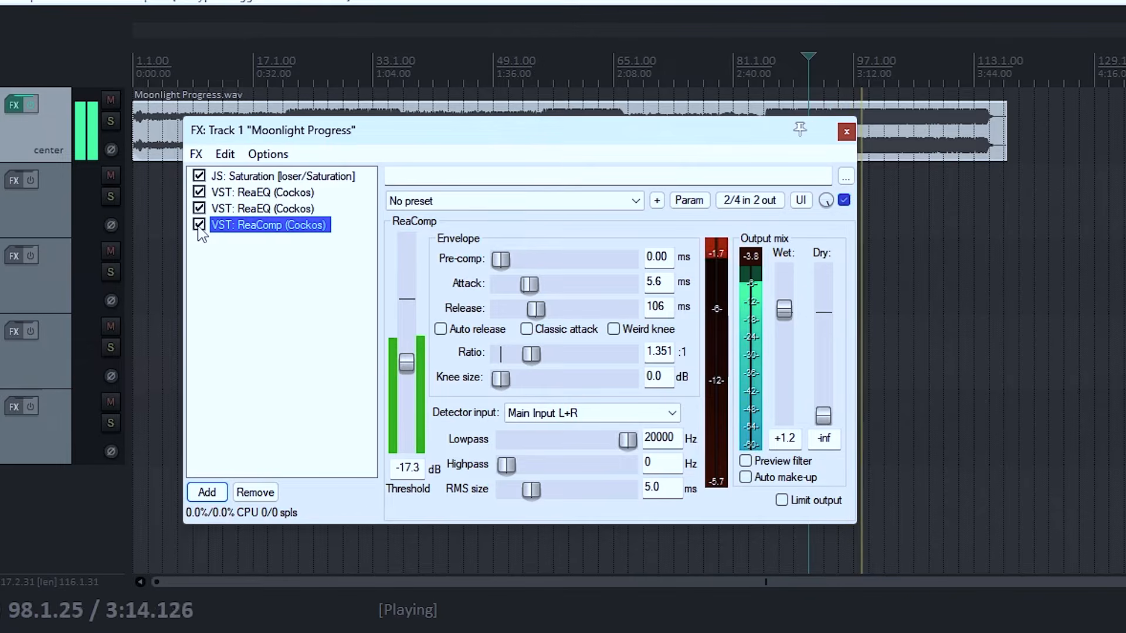
Step: Set ReaComp's wet output level to +1.1 dB while the song plays
drag(784, 316, 784, 314)
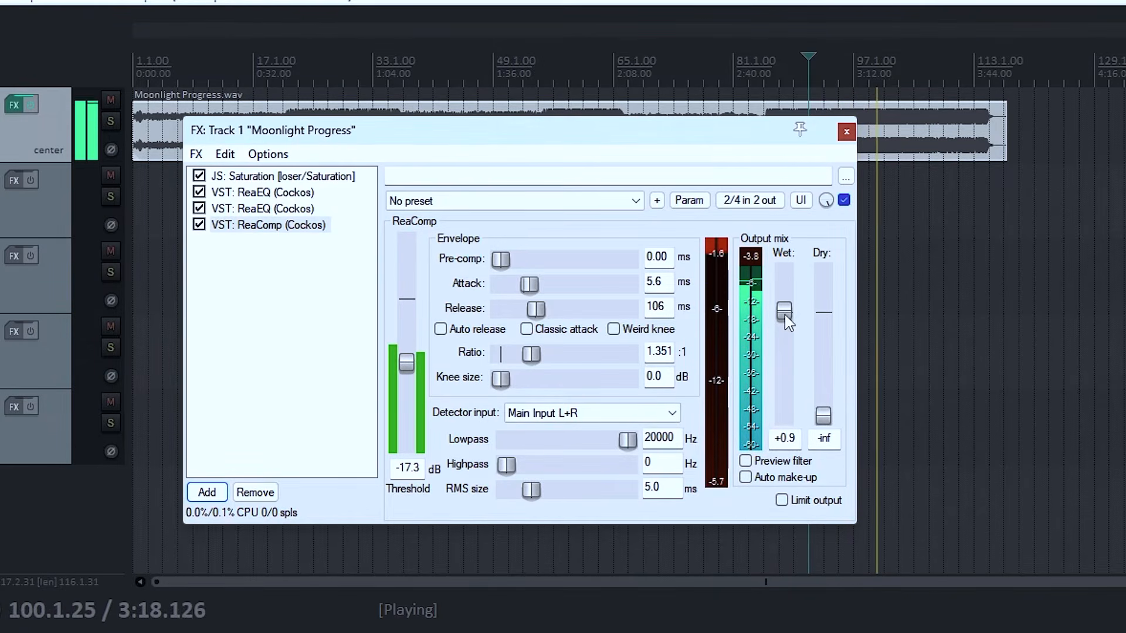
double_click(792, 438)
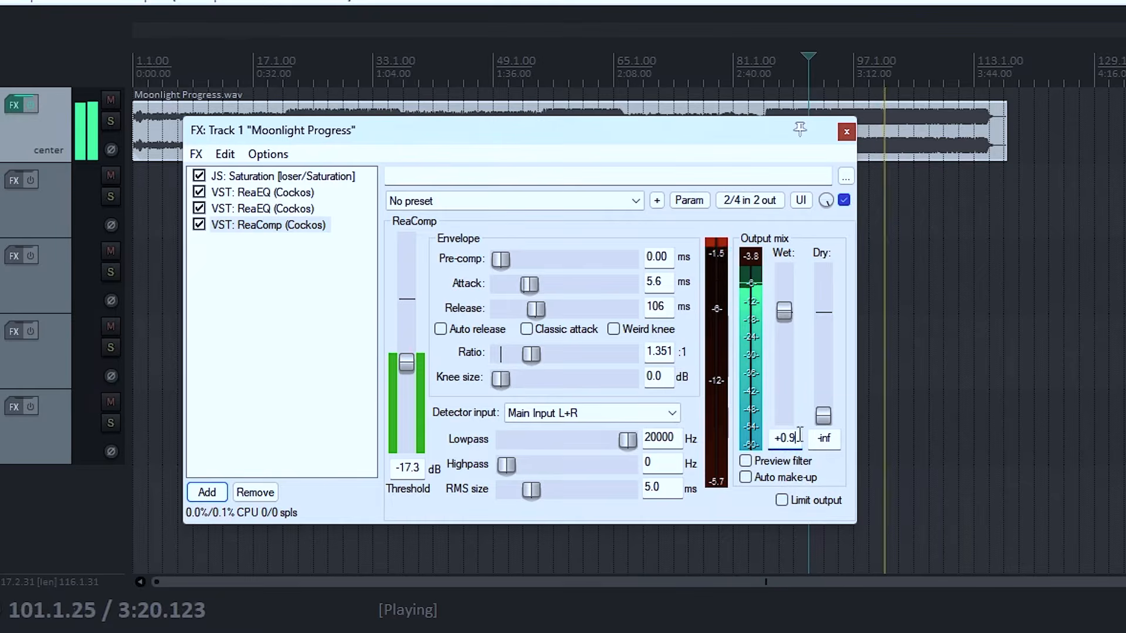
text(1.1)
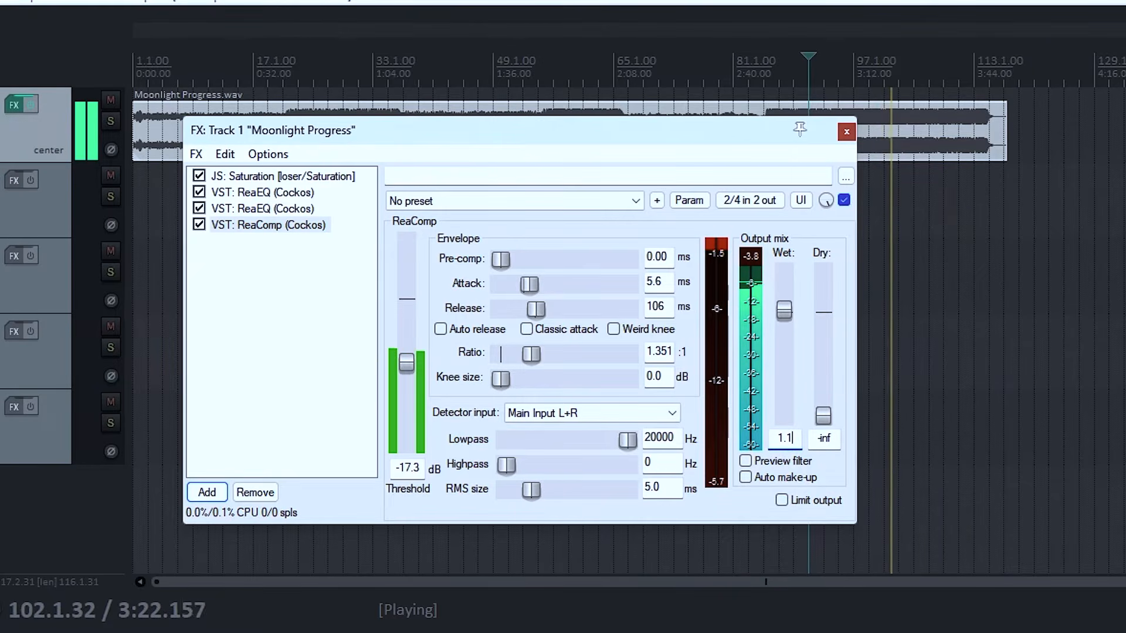
click(244, 353)
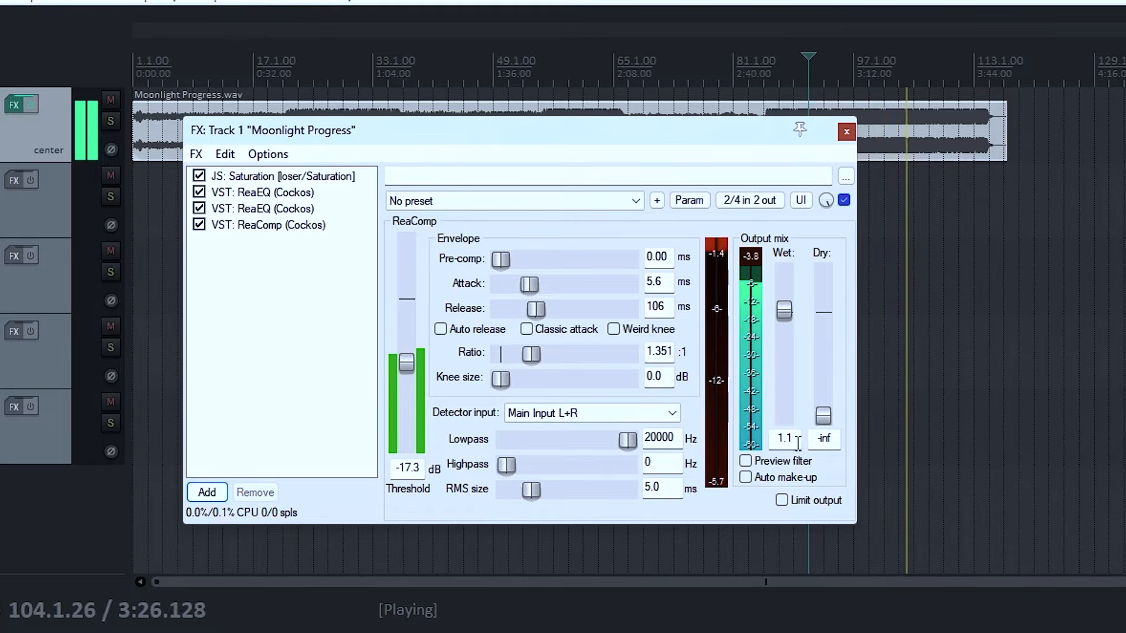
click(785, 315)
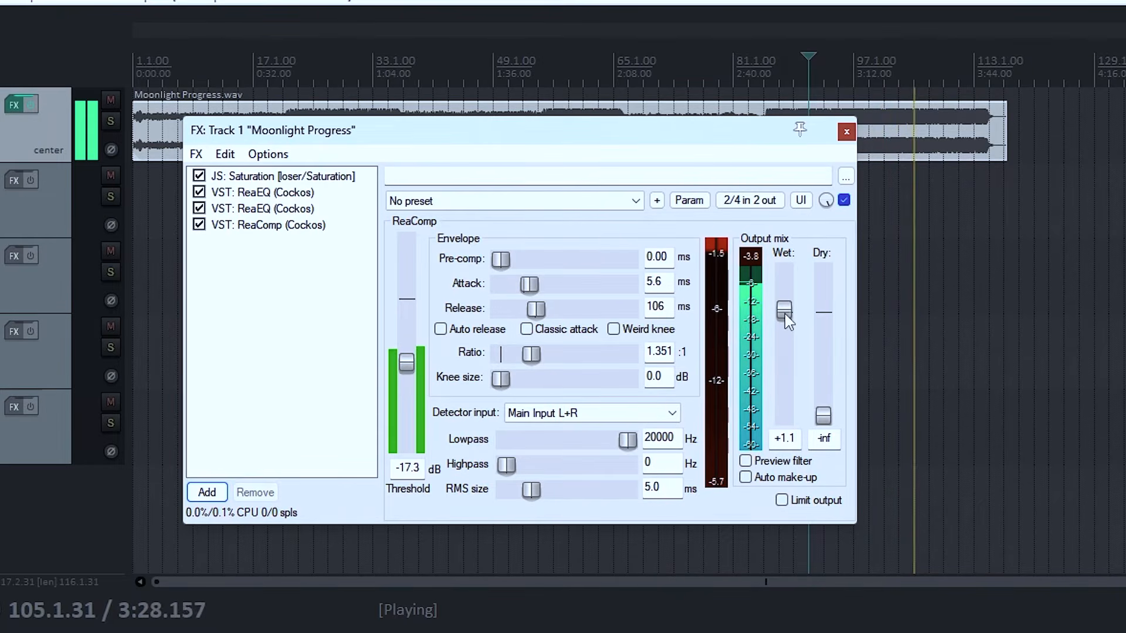
Step: Compare the song with ReaComp bypassed and enabled, replay it from 3:00 to repeat the comparison, and stop playback
click(200, 226)
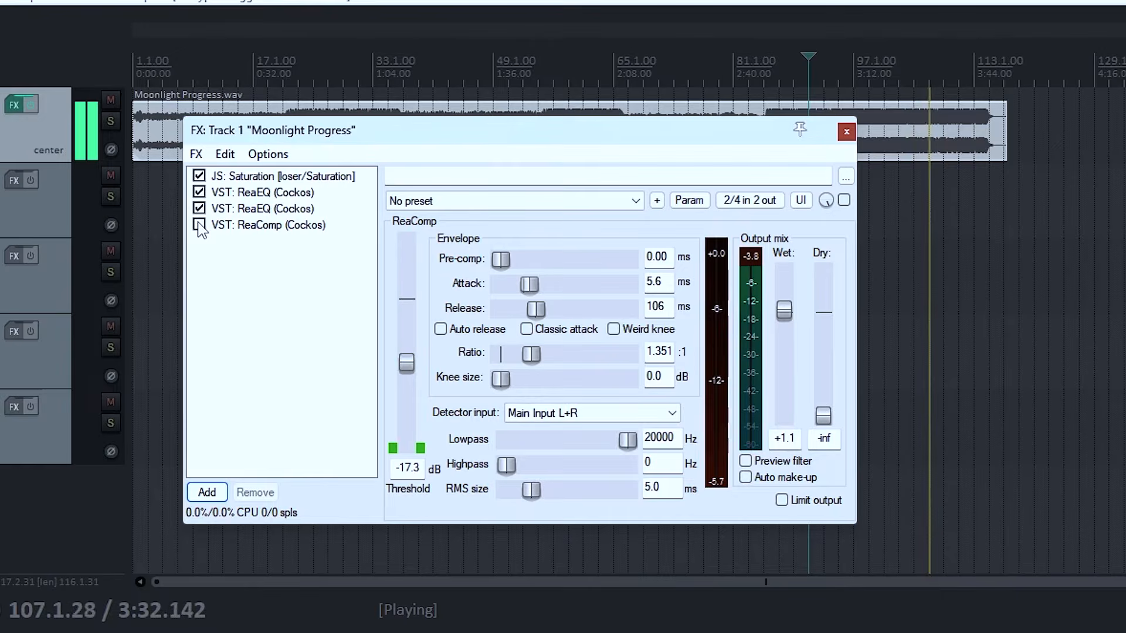
click(199, 225)
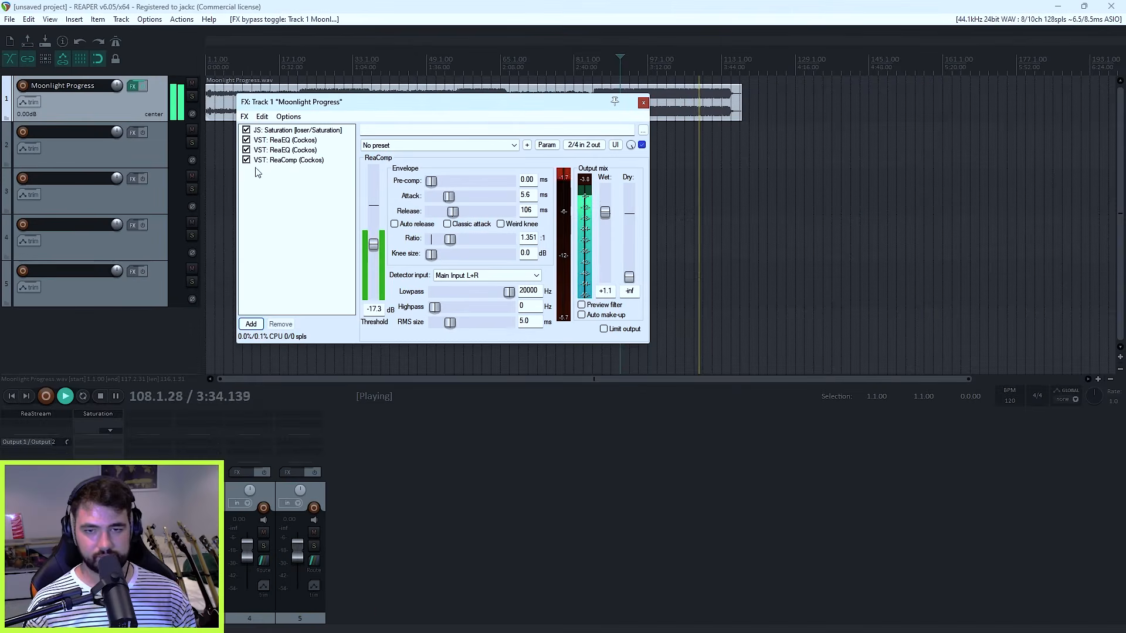
key(space)
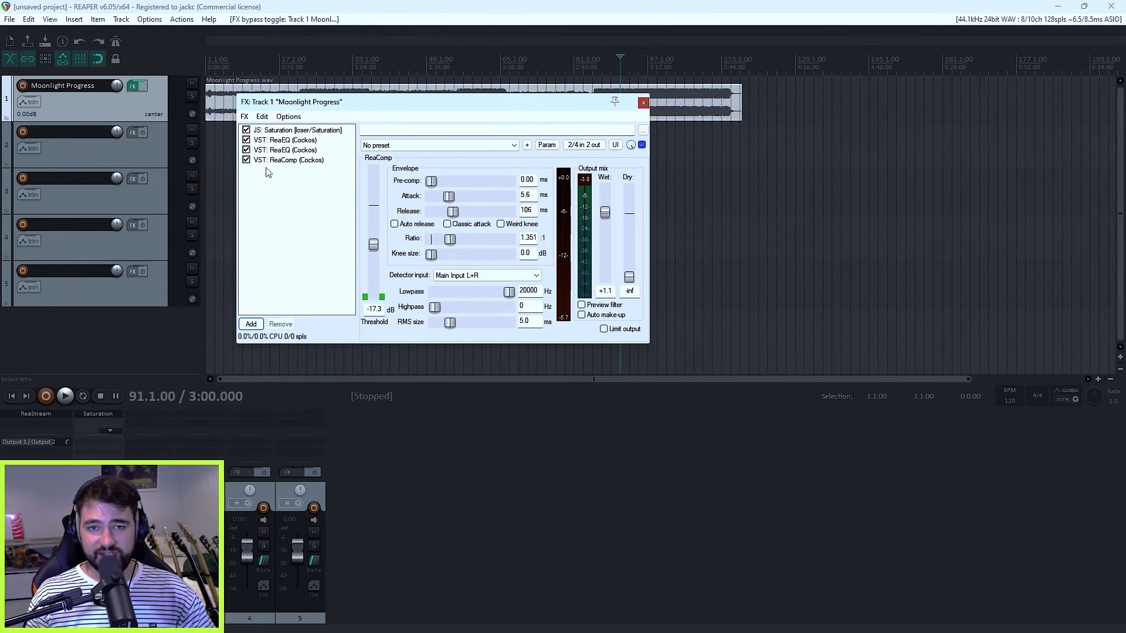
key(space)
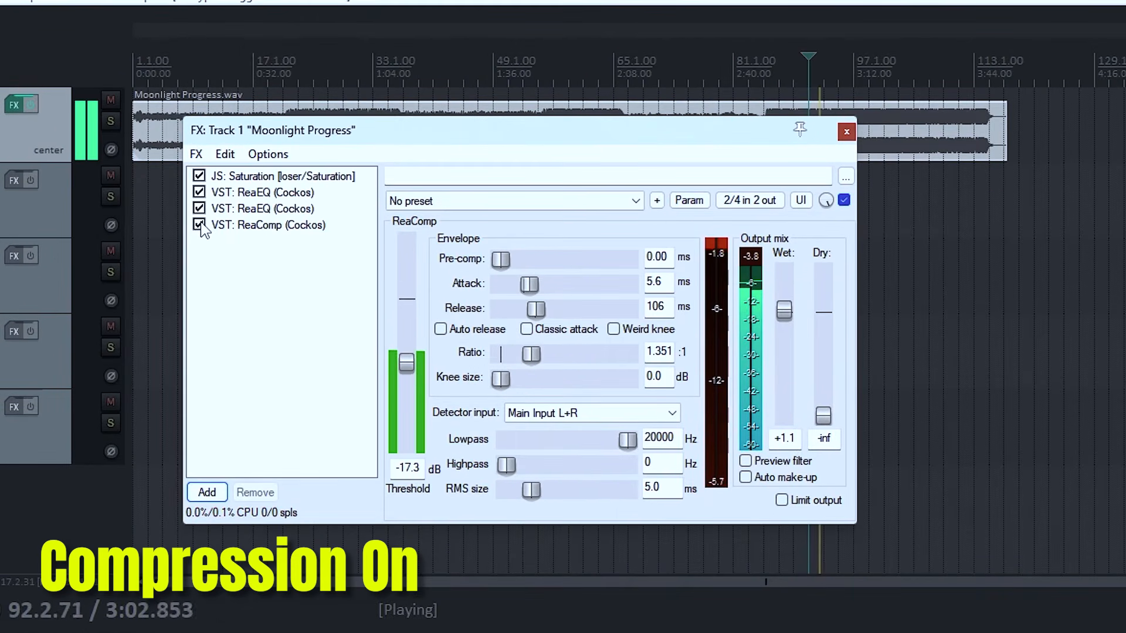
click(200, 225)
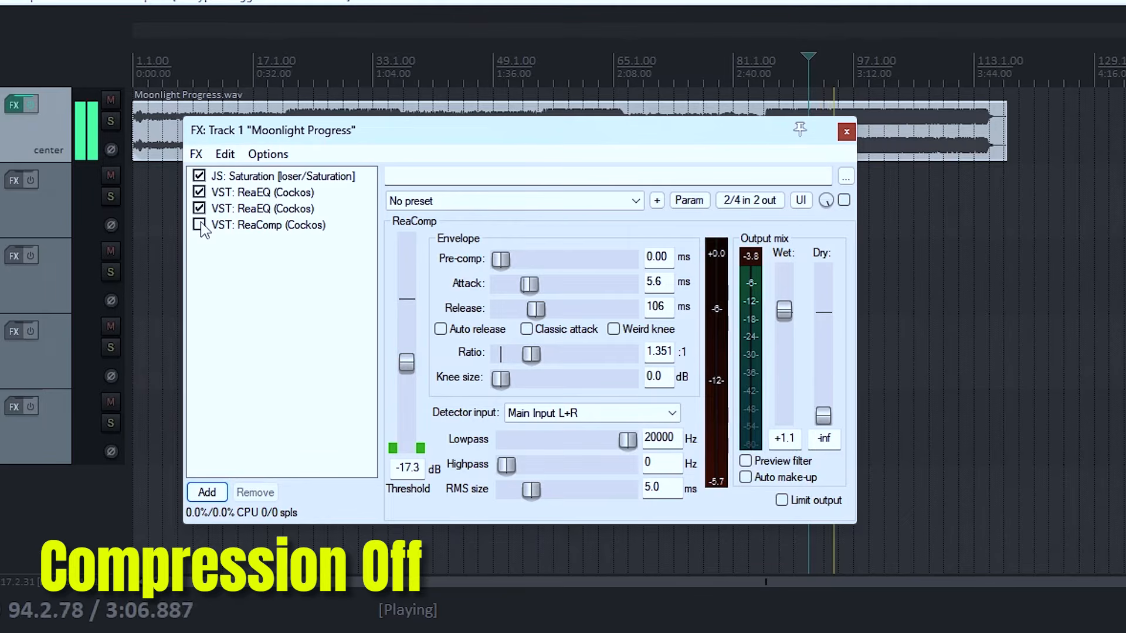
click(199, 225)
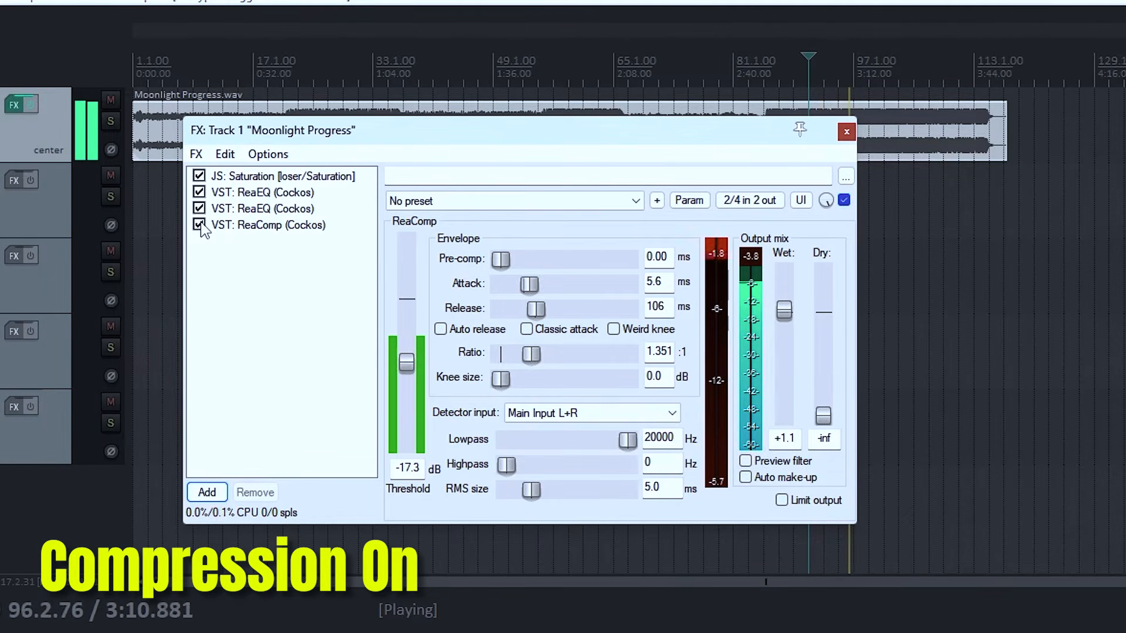
click(200, 226)
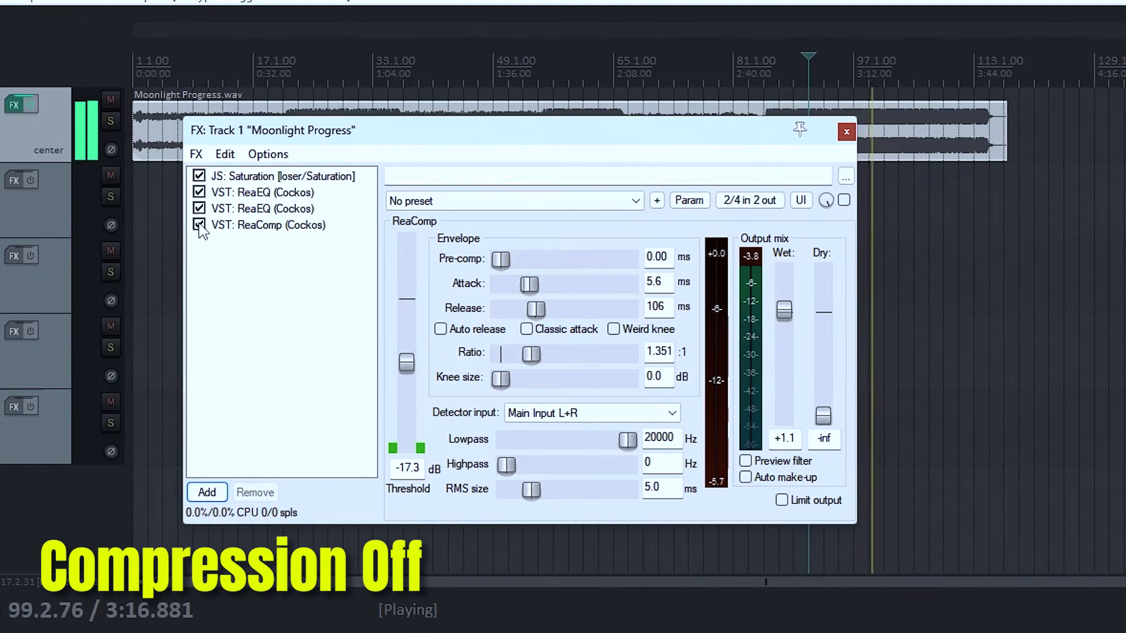
click(200, 226)
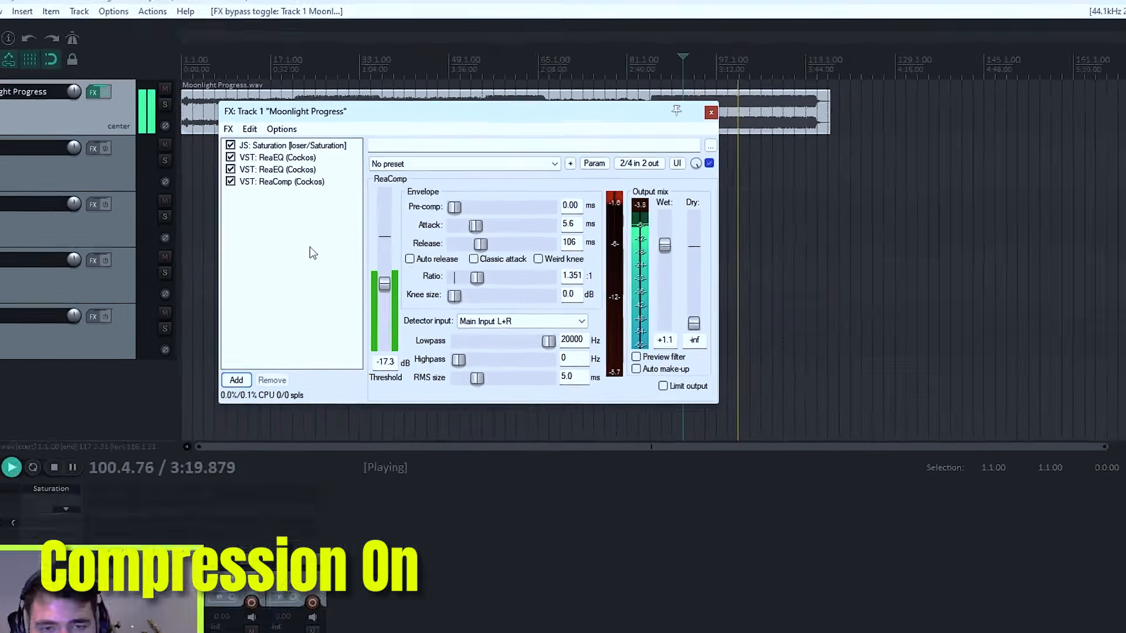
key(space)
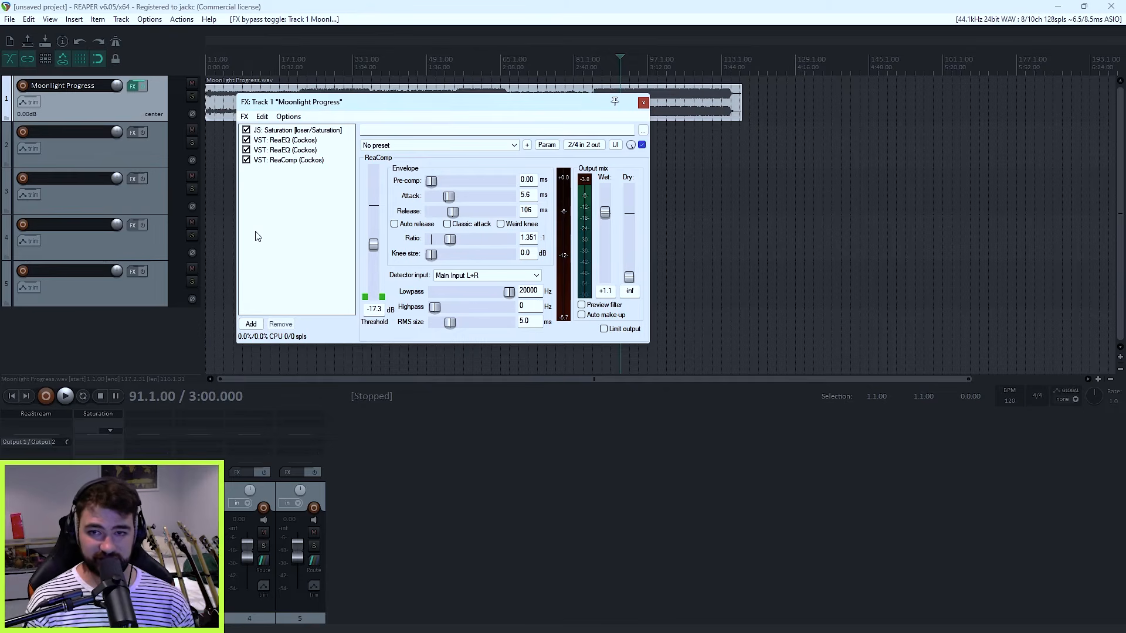
Step: Add the JS Master Limiter after ReaComp in the track's effects chain and move the effects window clear of the waveform
drag(471, 117, 532, 203)
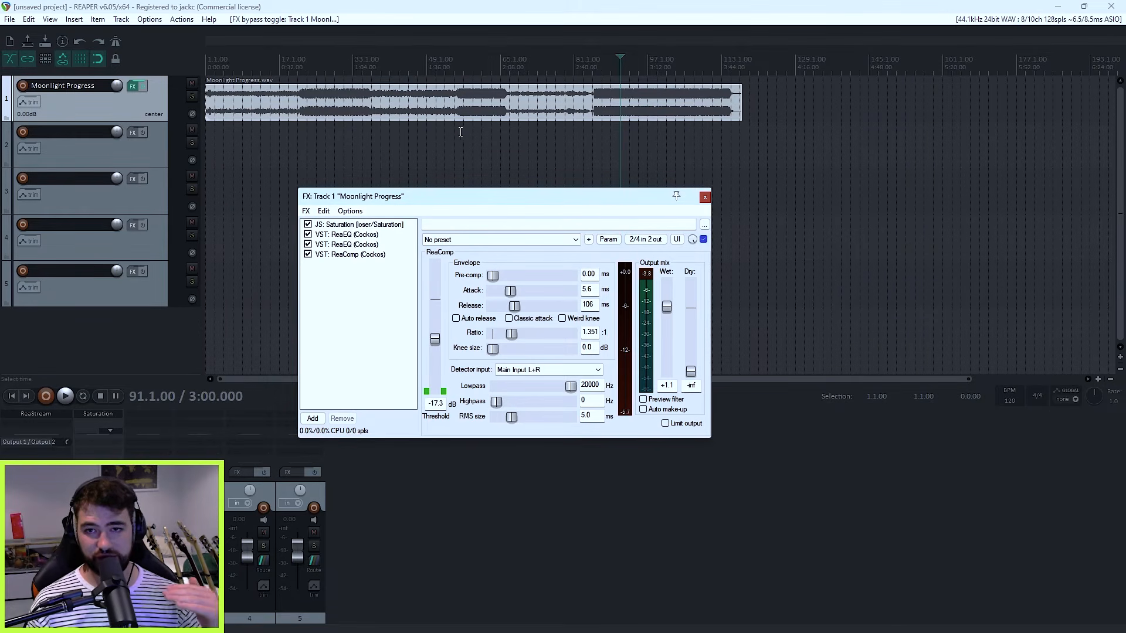
drag(528, 196, 557, 112)
click(340, 334)
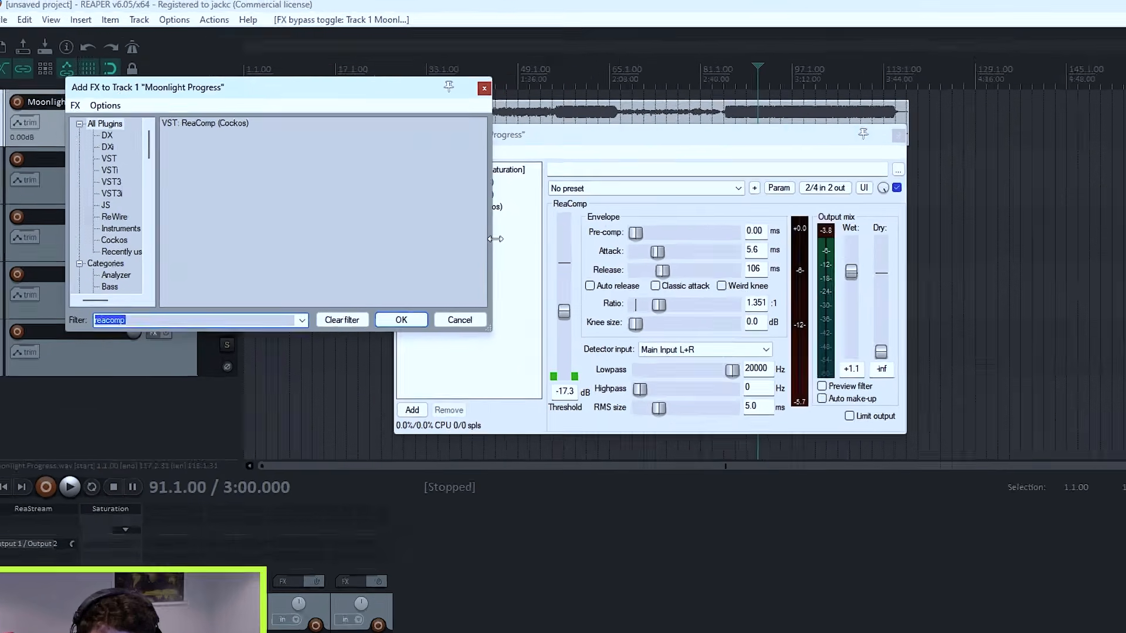
text(mas)
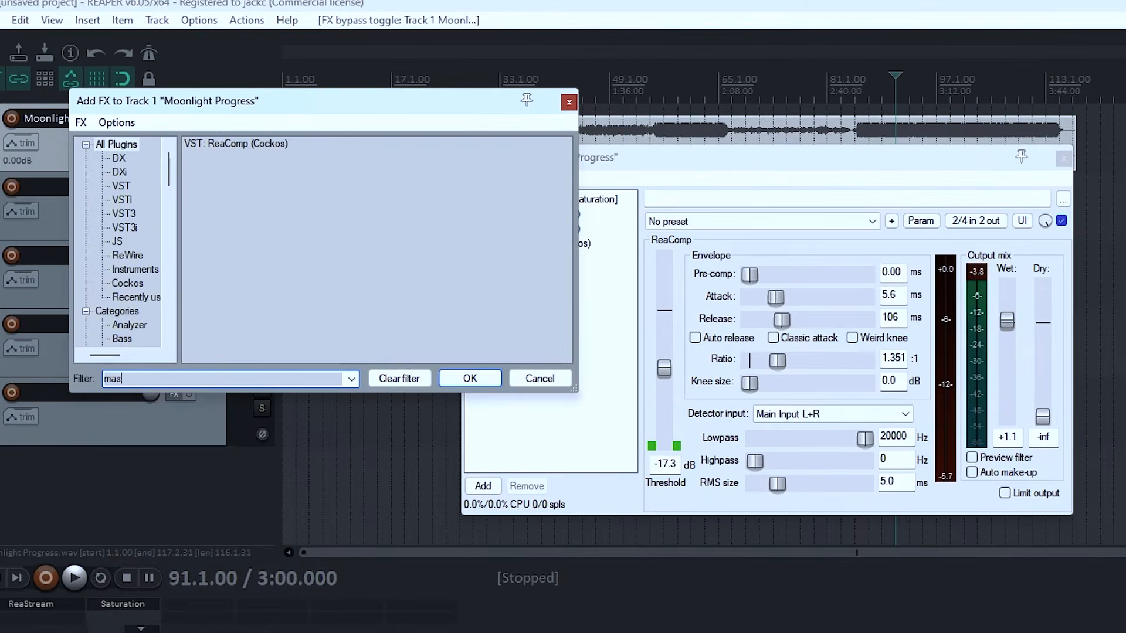
text(ter limiter)
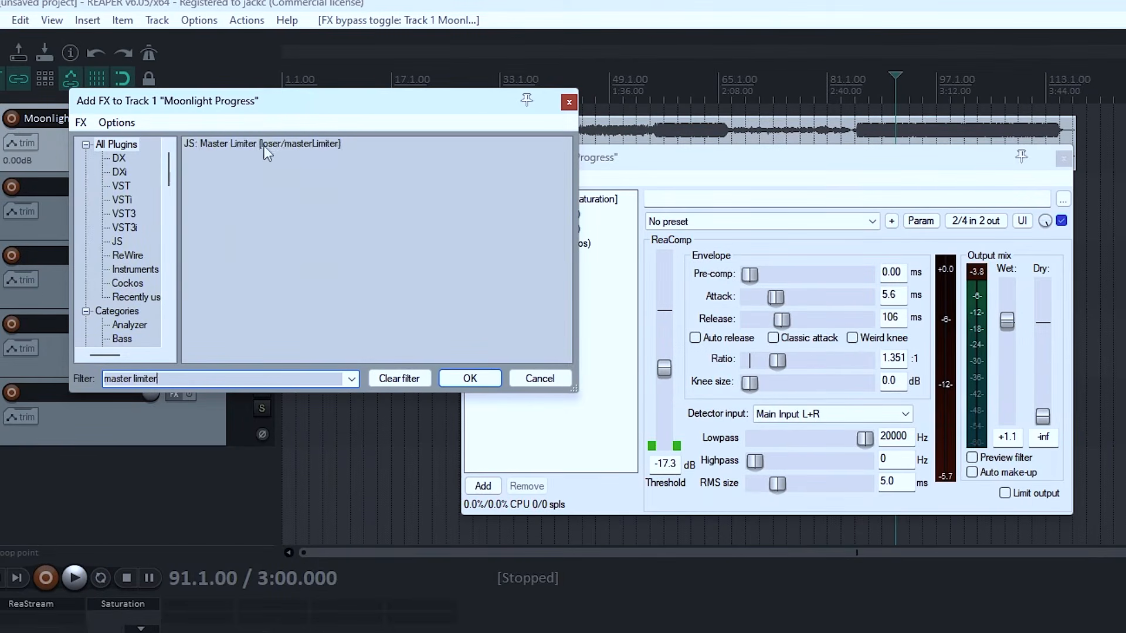
key(Return)
drag(704, 167, 572, 185)
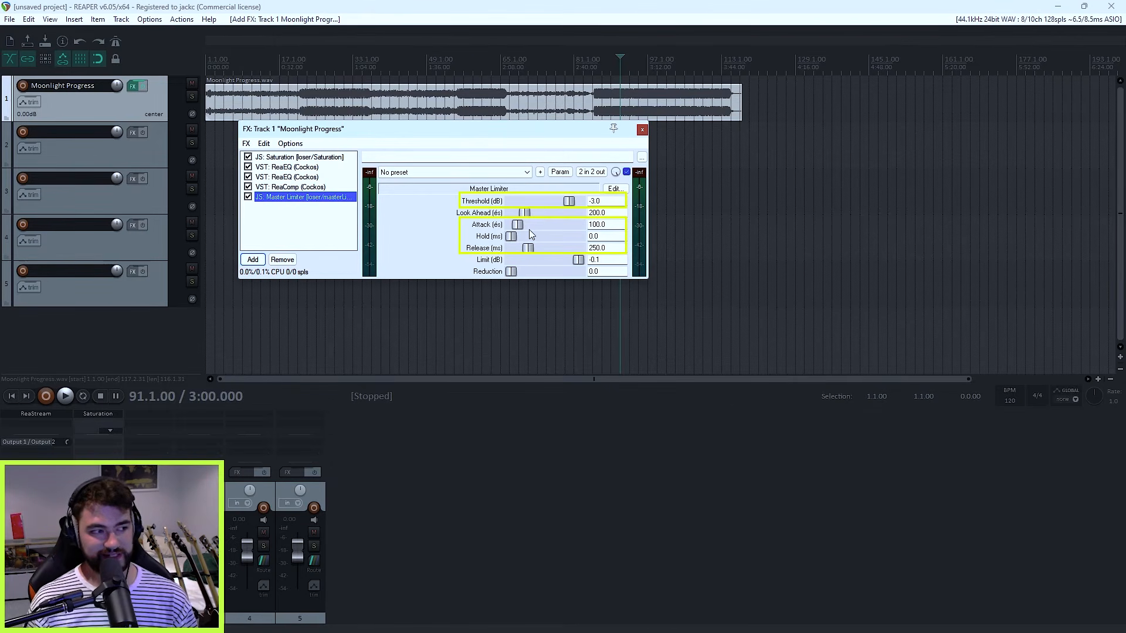
Step: On the Master Limiter, try a 1000 ms release and set the hold to 4.7 ms and the limit to -1 dB
drag(528, 248, 578, 249)
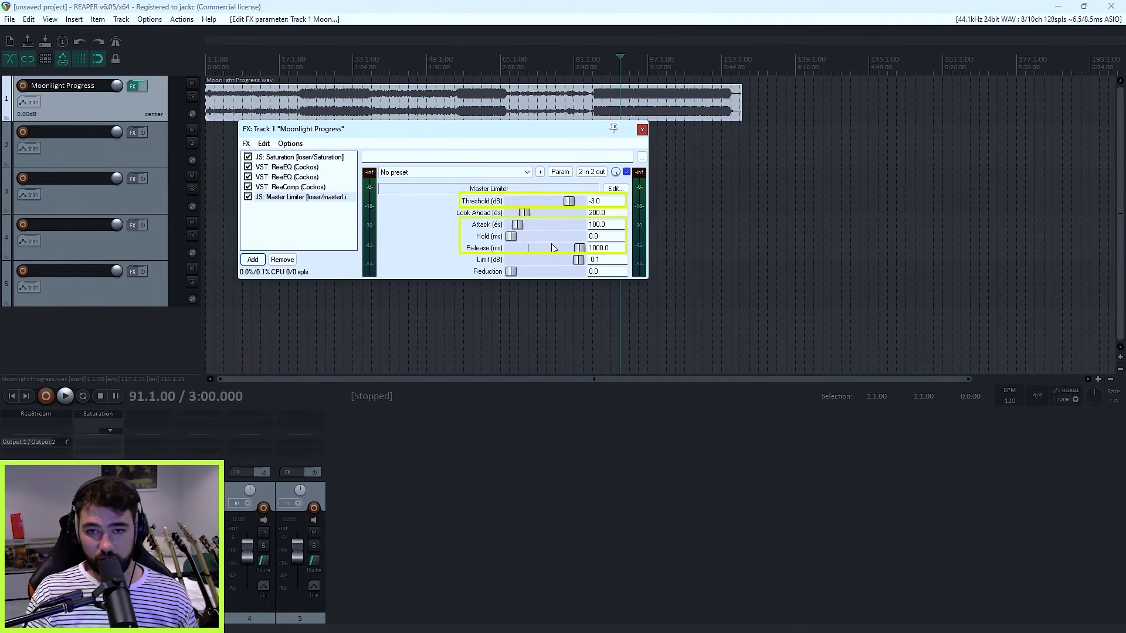
drag(511, 236, 542, 237)
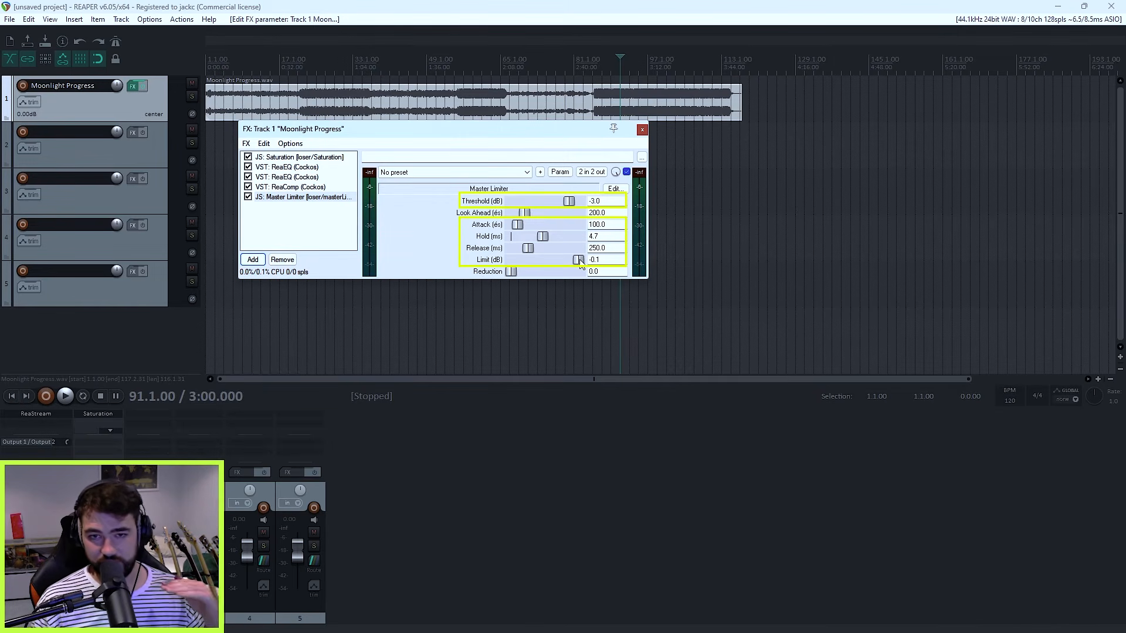
drag(580, 262, 571, 264)
click(604, 260)
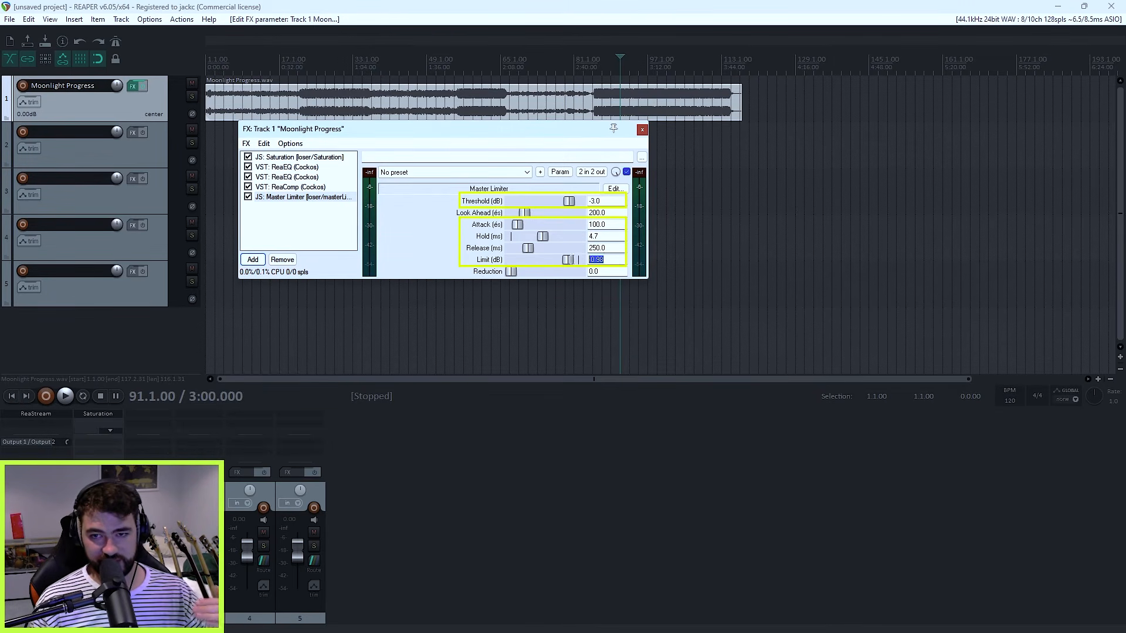
text(-1)
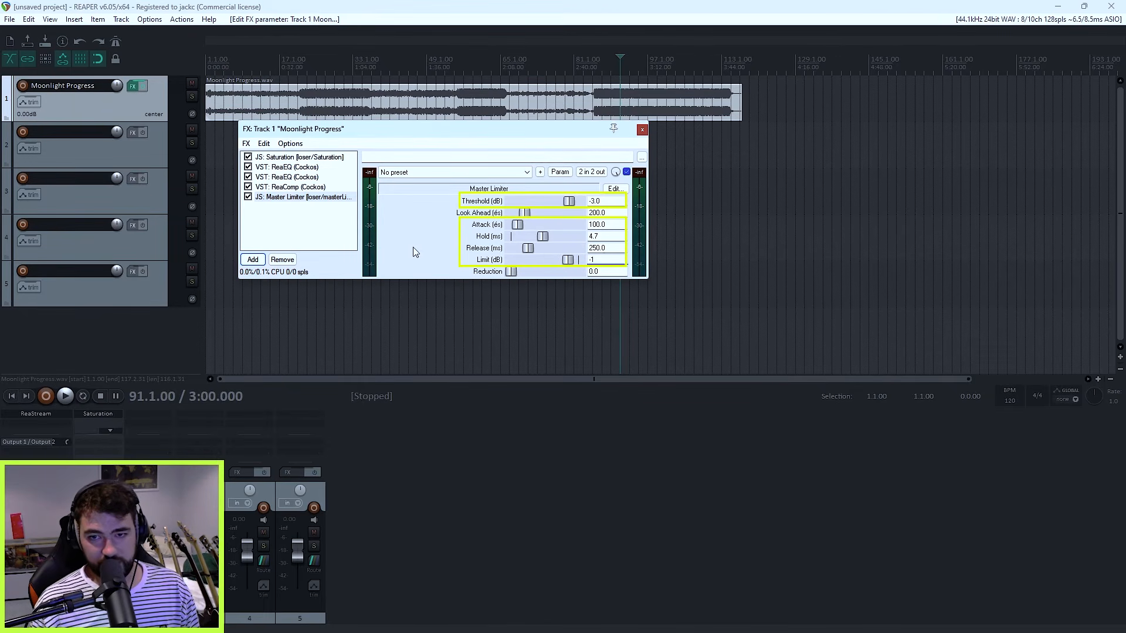
click(566, 259)
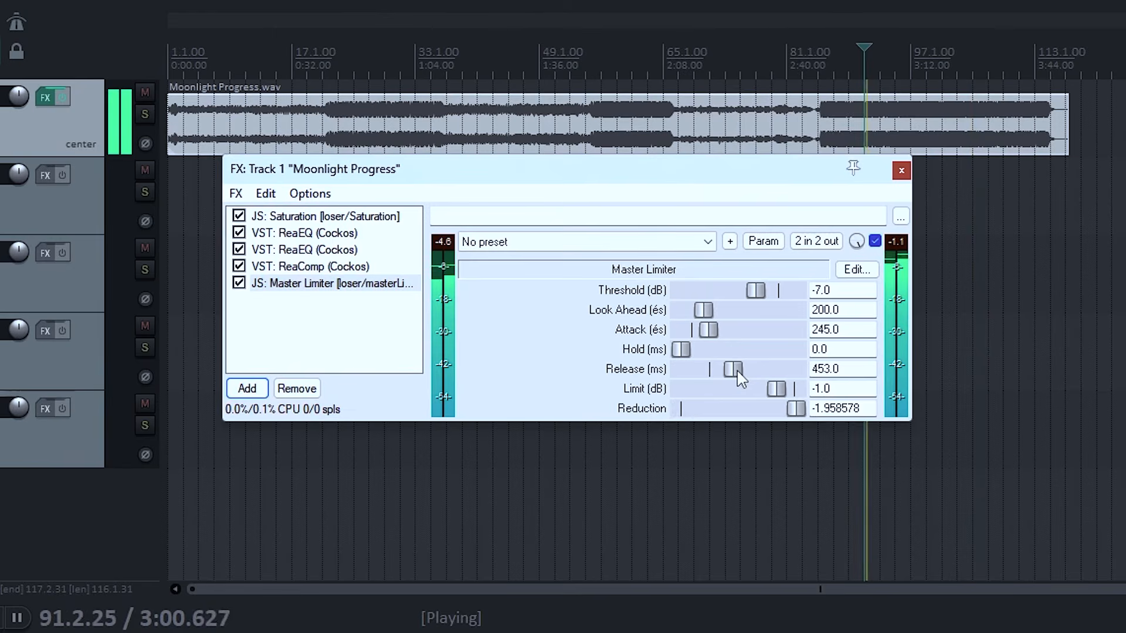
Step: Set the Master Limiter to -7.4 dB threshold, 245 attack, 2.8 ms hold and 341 ms release, and reset its input peak meter
drag(740, 378, 719, 359)
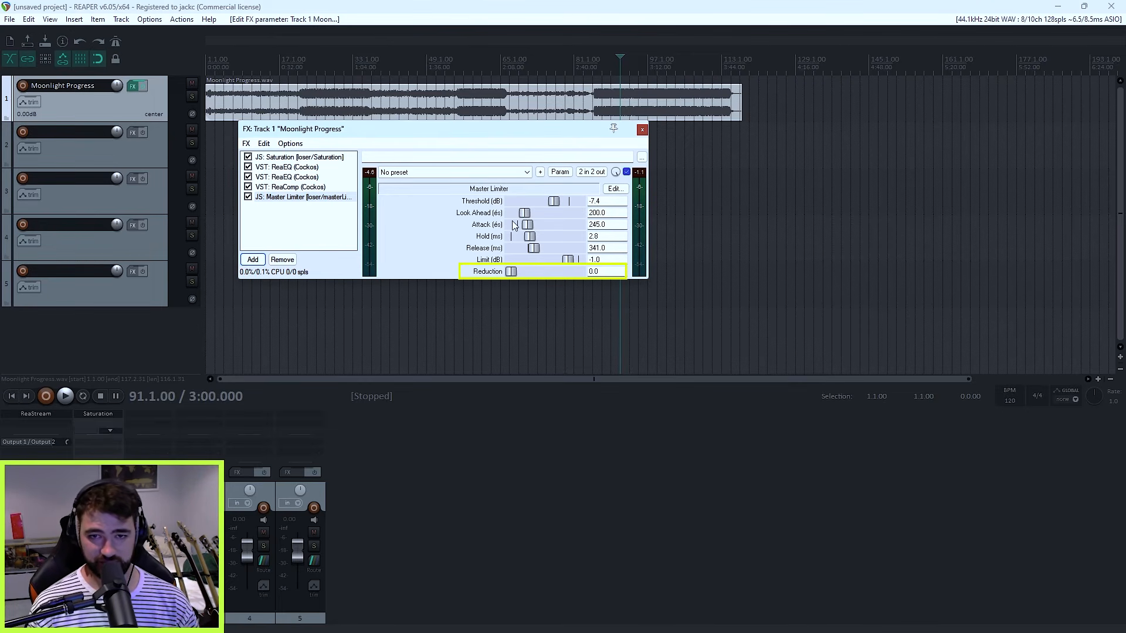
click(369, 174)
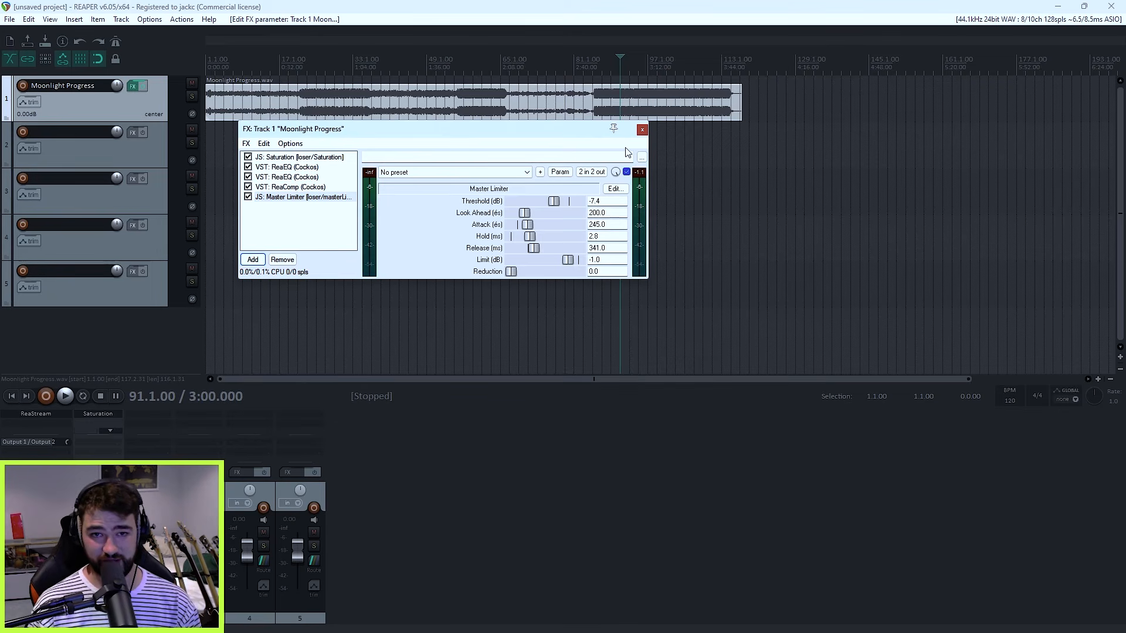
drag(565, 131, 591, 133)
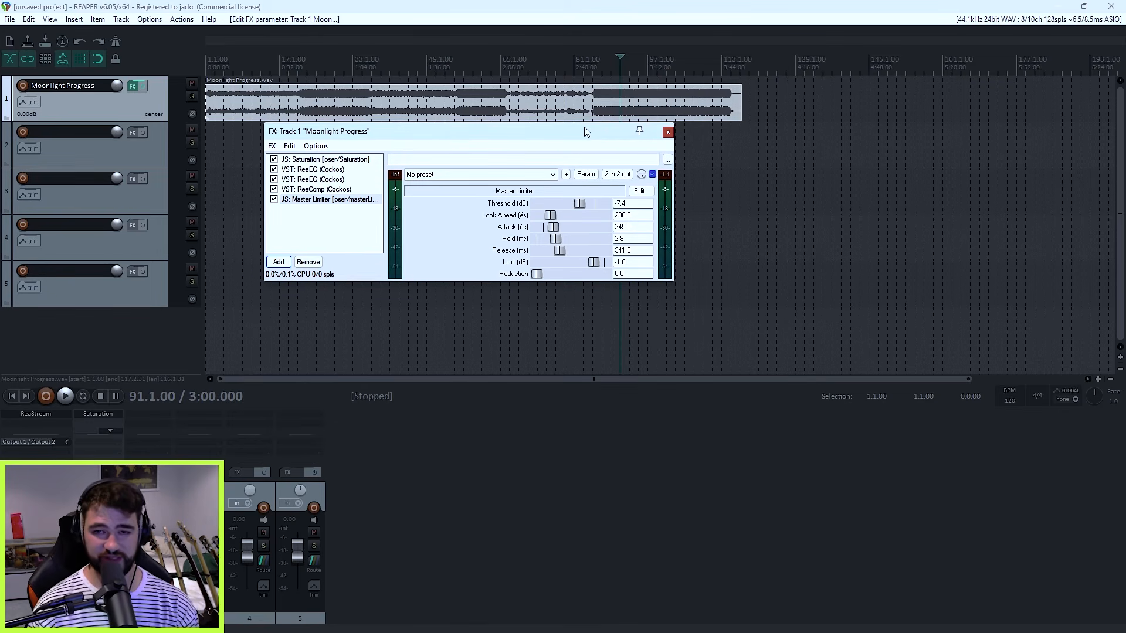